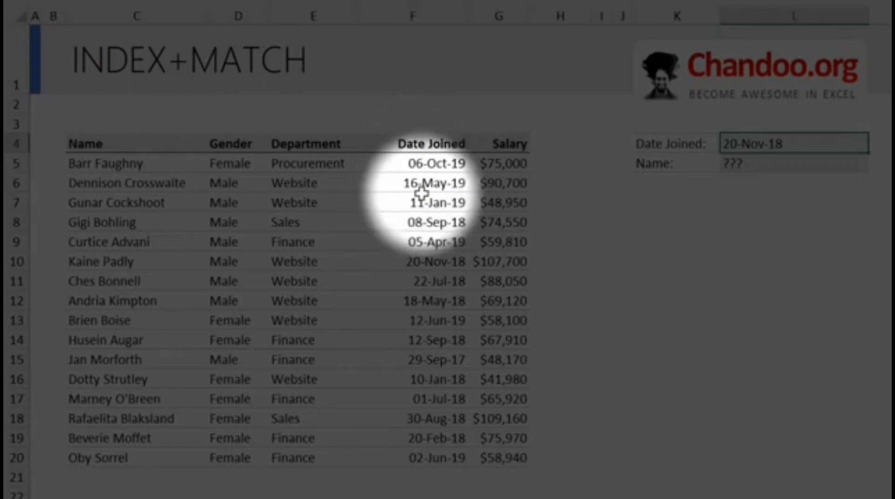
- Begin an INDEX formula in cell L5, the name result for the joining date, with C5:C20 as its array
{"action": "left_click", "coordinate": [105, 262]}
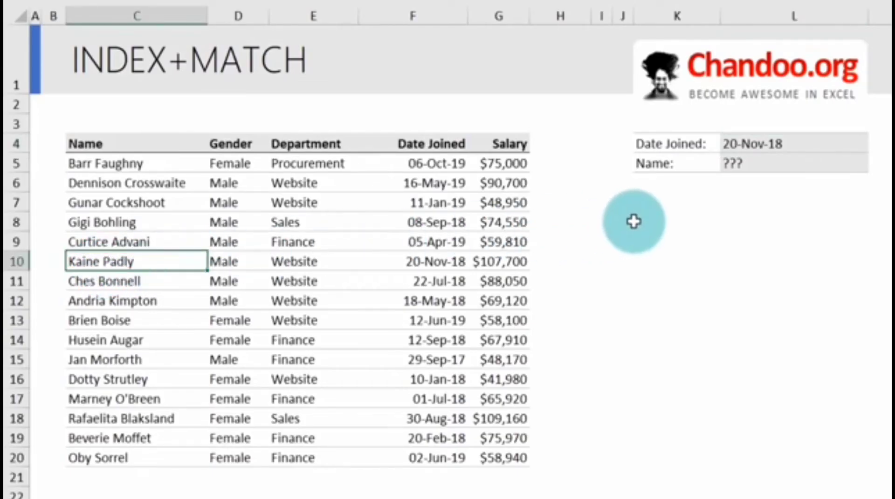
{"action": "left_click", "coordinate": [799, 170]}
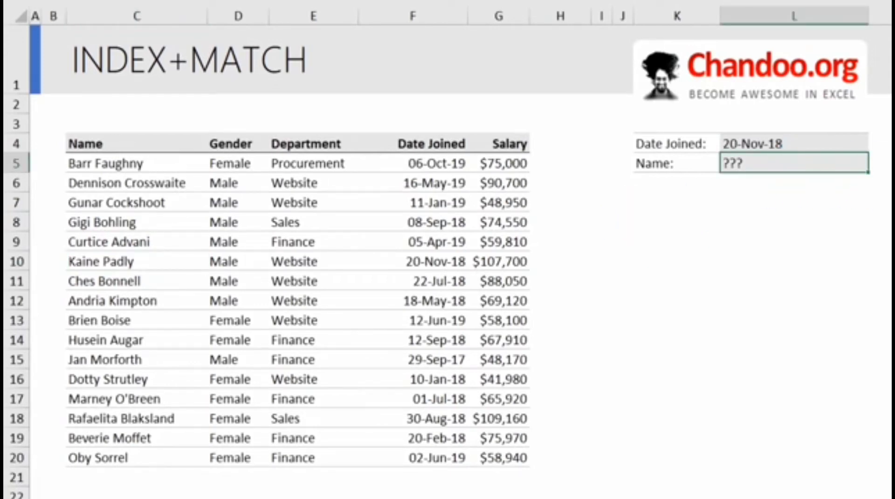
{"action": "type", "text": "=index"}
{"action": "key", "text": "Tab"}
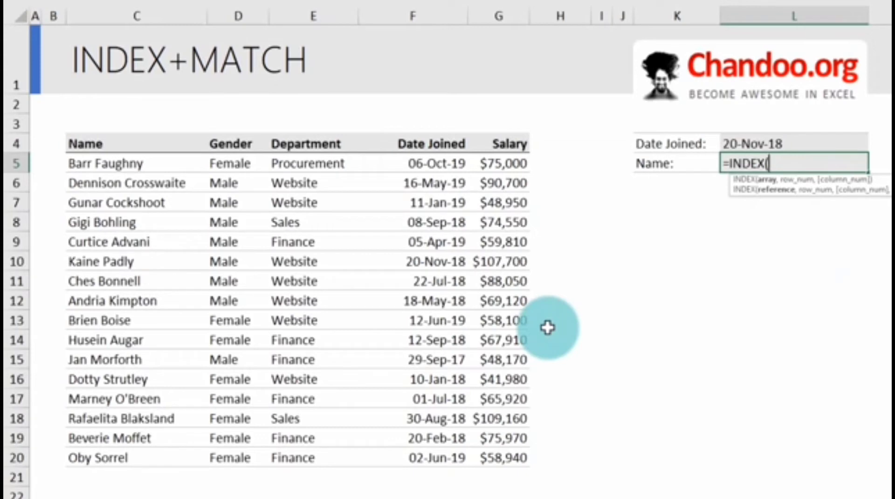
{"action": "left_click_drag", "start_coordinate": [135, 163], "coordinate": [153, 455]}
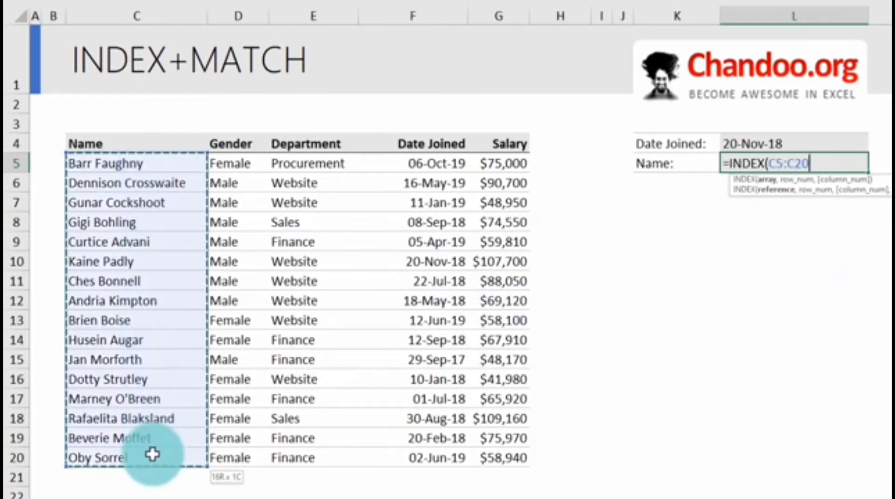
- Complete the L5 formula with a row number from MATCH, looking up L4 in F5:F20 with exact match 0
{"action": "type", "text": ",match"}
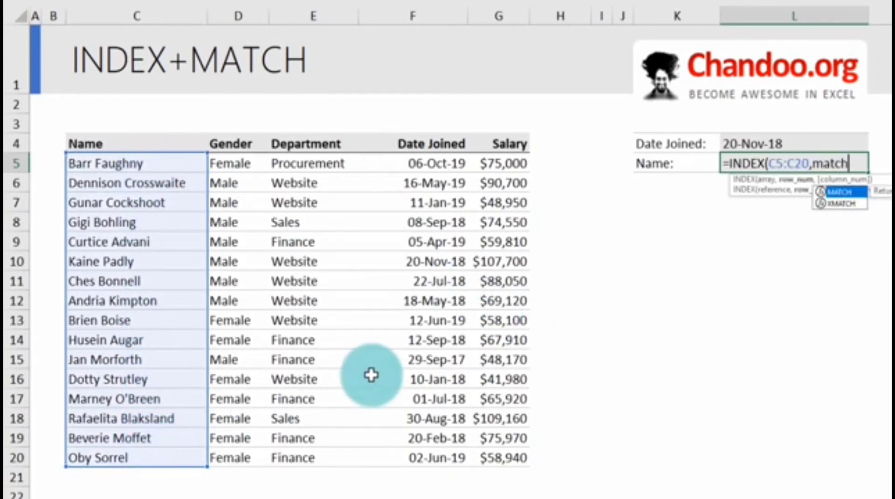
{"action": "key", "text": "Tab"}
{"action": "left_click", "coordinate": [768, 144]}
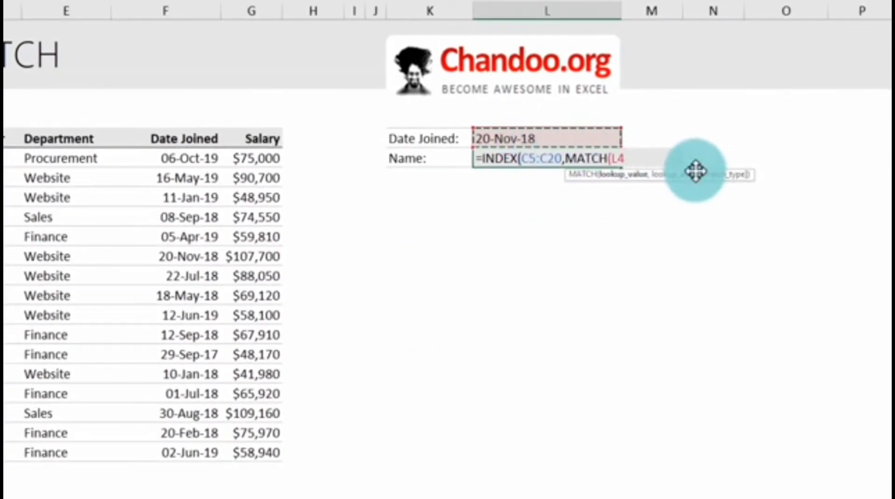
{"action": "type", "text": ","}
{"action": "left_click_drag", "start_coordinate": [186, 158], "coordinate": [191, 452]}
{"action": "type", "text": ","}
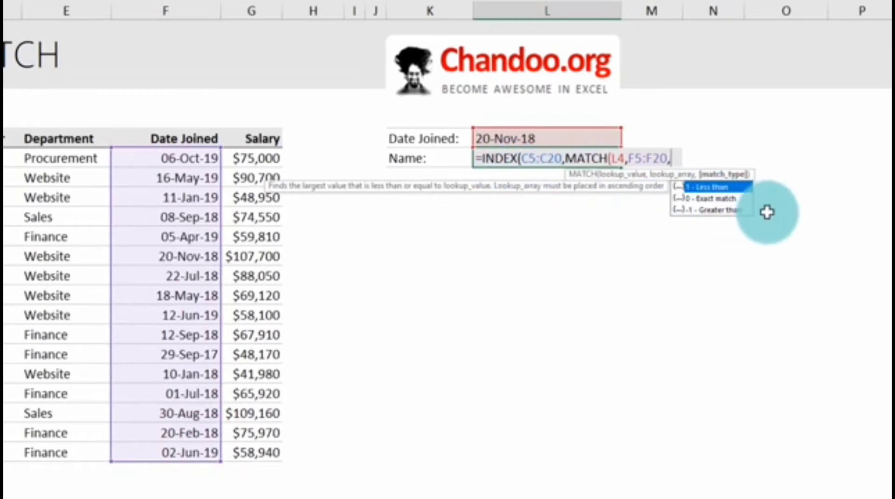
{"action": "type", "text": "0))"}
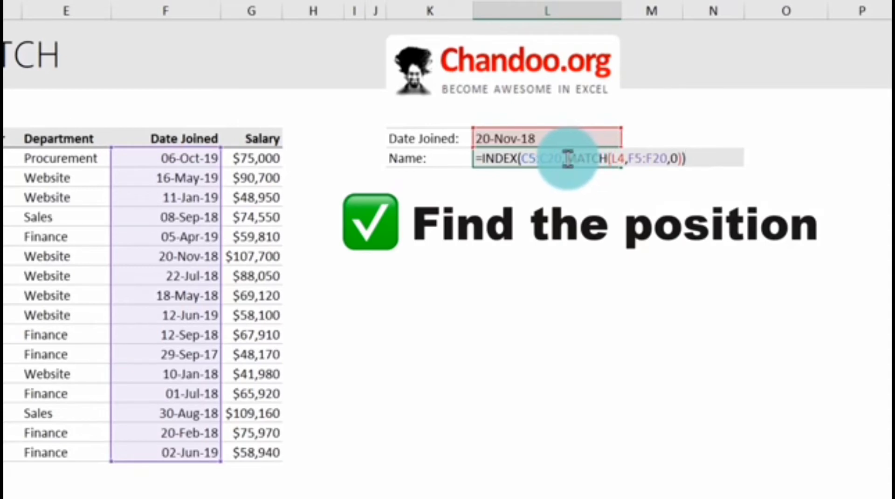
{"action": "left_click_drag", "start_coordinate": [568, 158], "coordinate": [683, 160]}
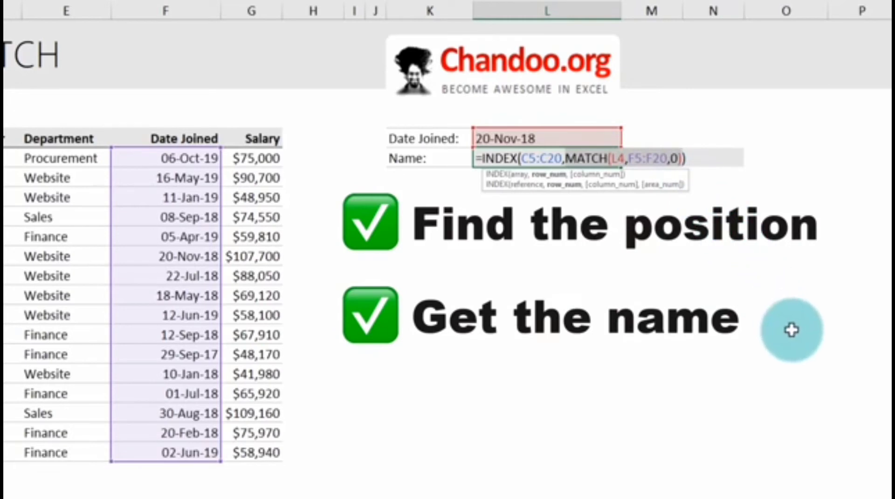
{"action": "key", "text": "Return"}
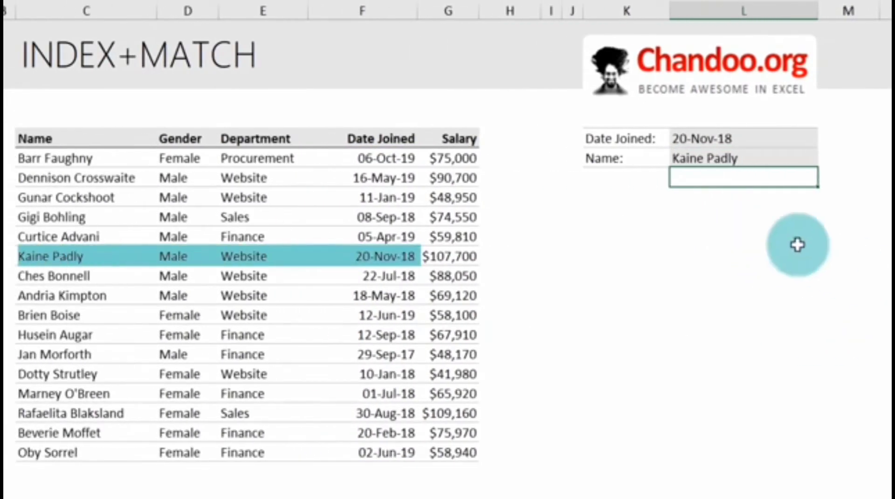
- Enter =MATCH(L4,F5:F20,0) in cell L7 to find the joining date's position in the Date Joined column
{"action": "left_click", "coordinate": [686, 195]}
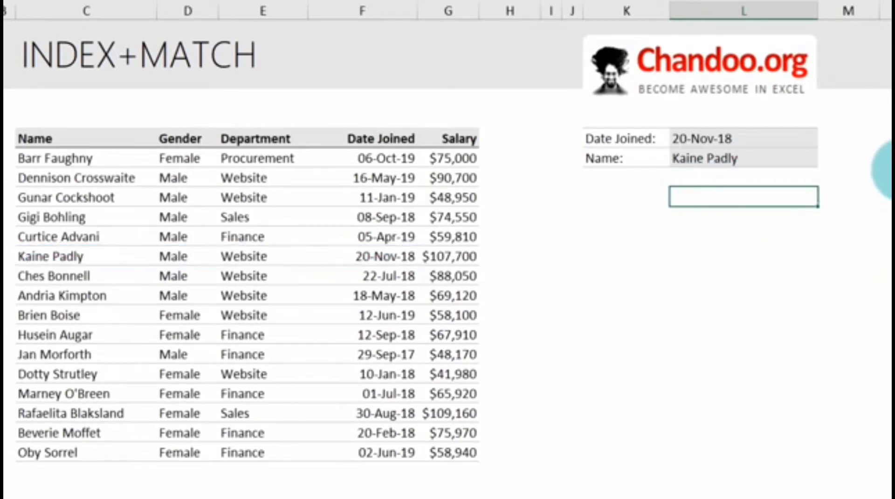
{"action": "type", "text": "=MATCH(L4,F5:F20,0)"}
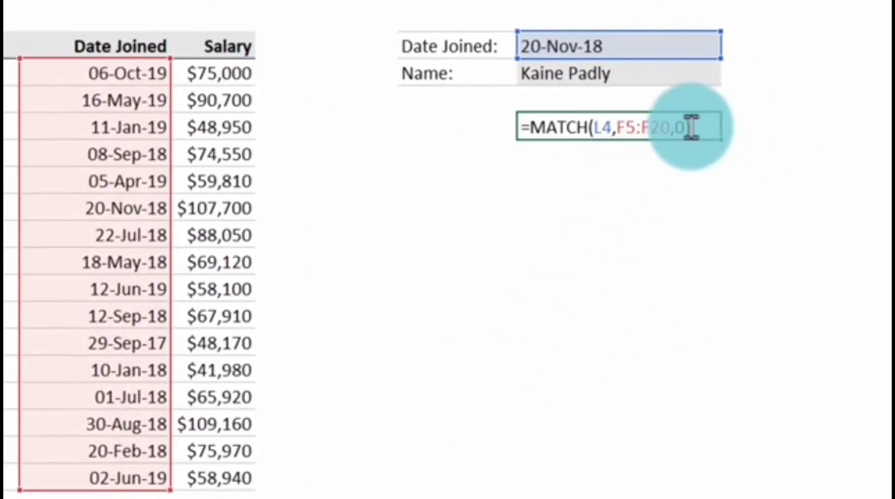
{"action": "key", "text": "Escape"}
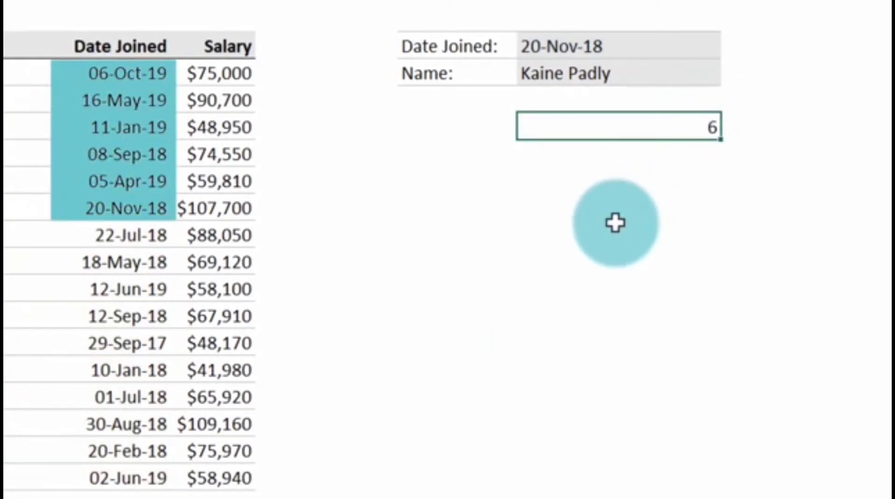
{"action": "left_click_drag", "start_coordinate": [105, 71], "coordinate": [111, 202]}
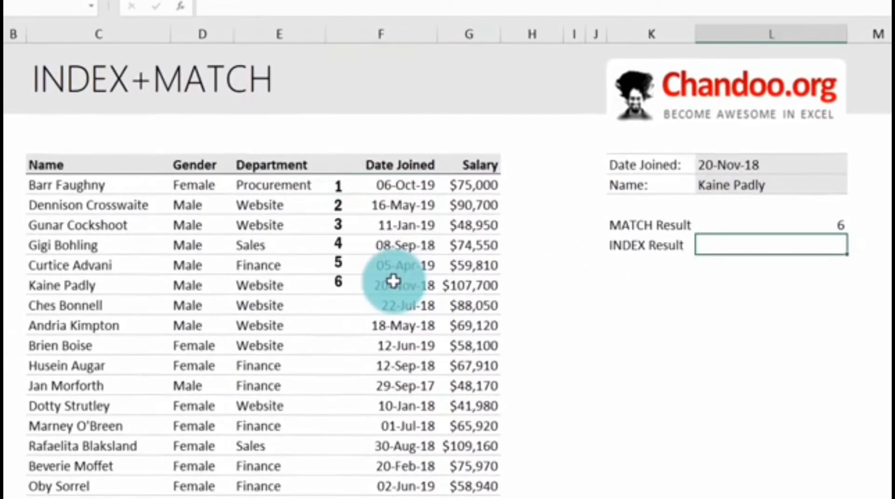
- Enter =INDEX(C5:C20,L7) as the INDEX Result and compare it with the combined formula in L5
{"action": "type", "text": "=index"}
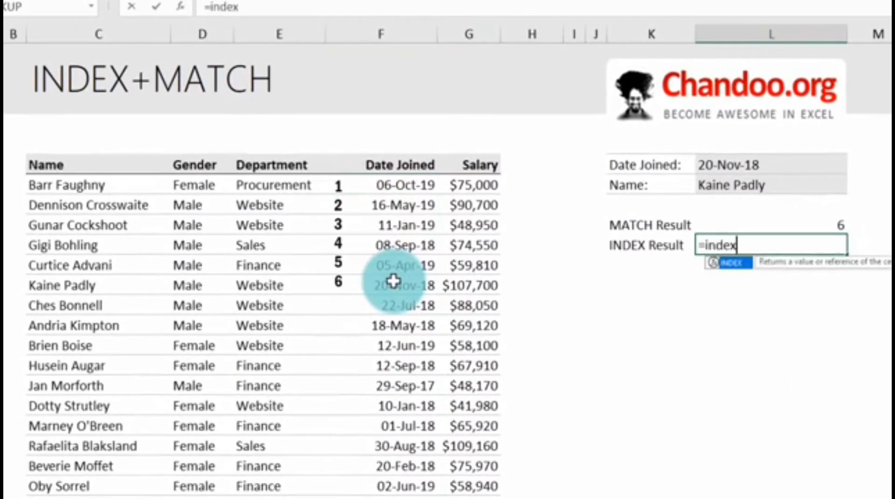
{"action": "key", "text": "Tab"}
{"action": "left_click_drag", "start_coordinate": [88, 185], "coordinate": [84, 484]}
{"action": "type", "text": ","}
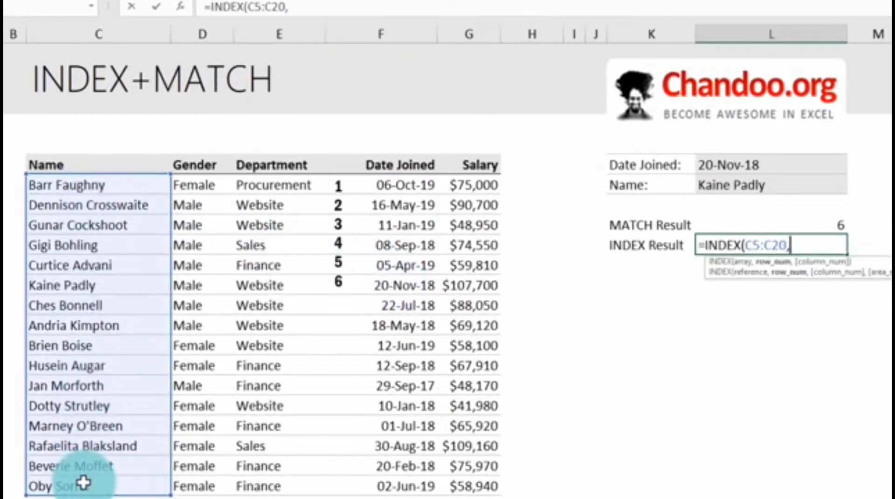
{"action": "left_click", "coordinate": [830, 225]}
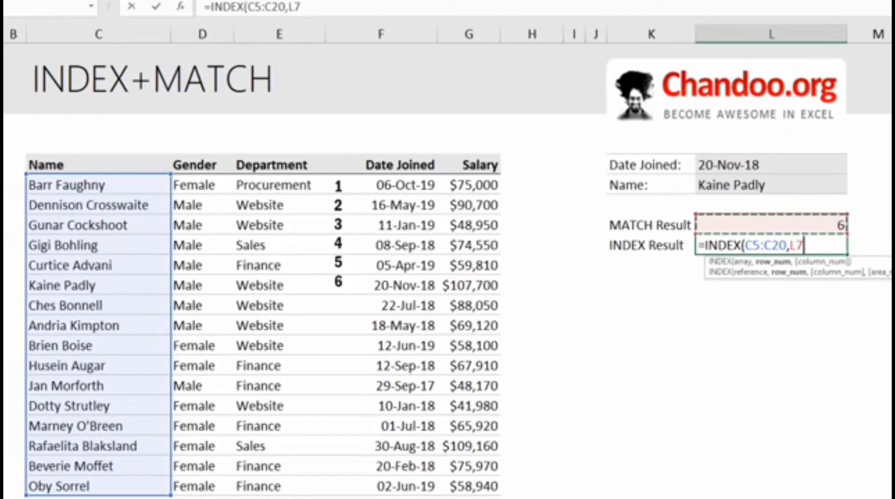
{"action": "type", "text": ")"}
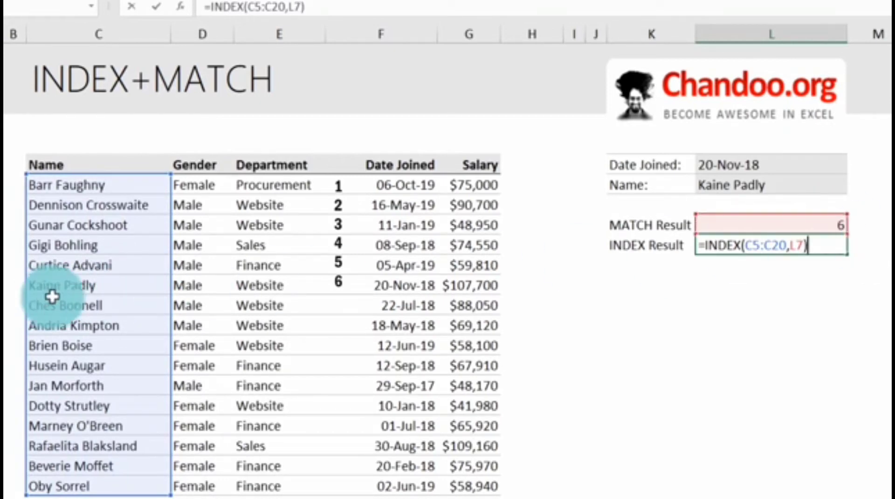
{"action": "key", "text": "Return"}
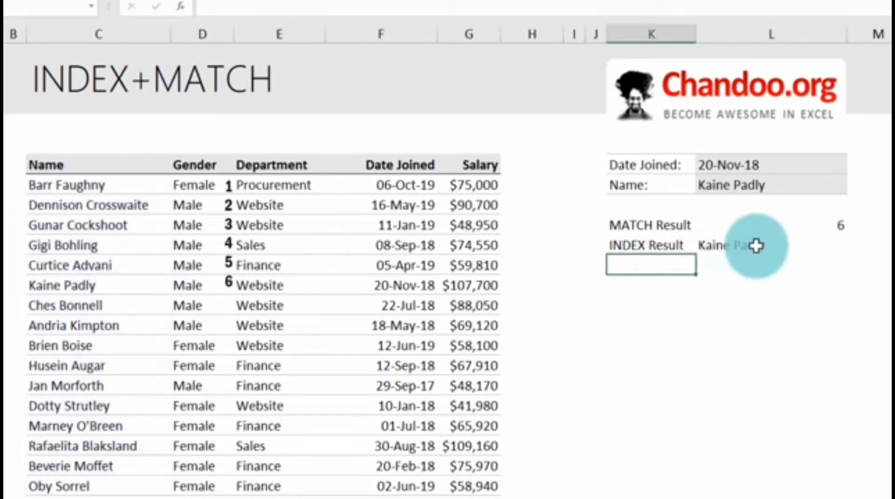
{"action": "left_click", "coordinate": [756, 246]}
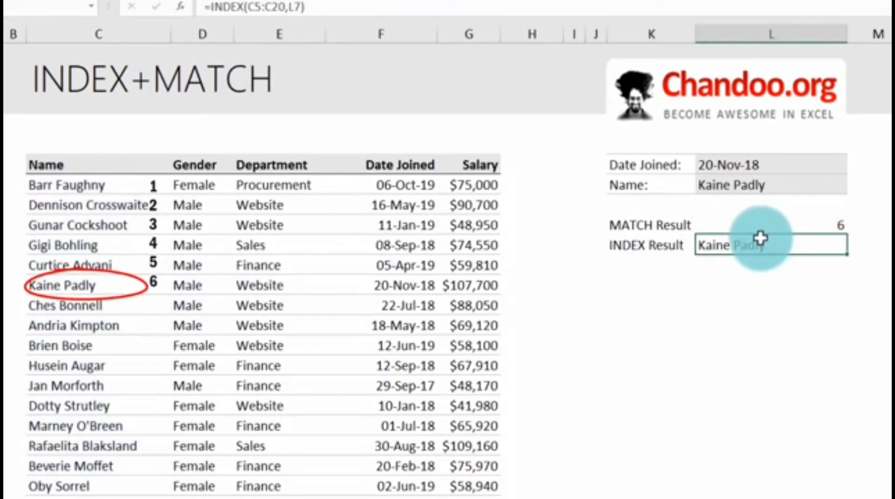
{"action": "left_click", "coordinate": [749, 186]}
{"action": "double_click", "coordinate": [749, 185]}
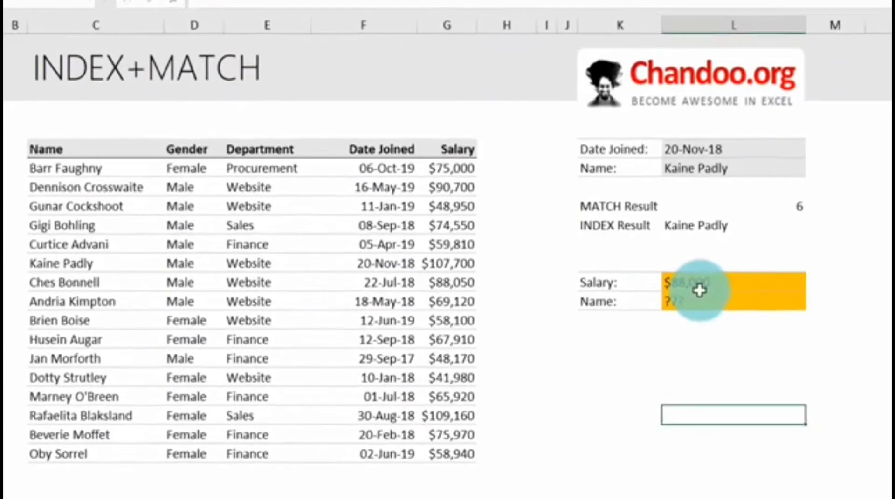
- Begin an INDEX formula in the Name cell below the lookup salary, with C5:C20 as its array
{"action": "left_click", "coordinate": [723, 283]}
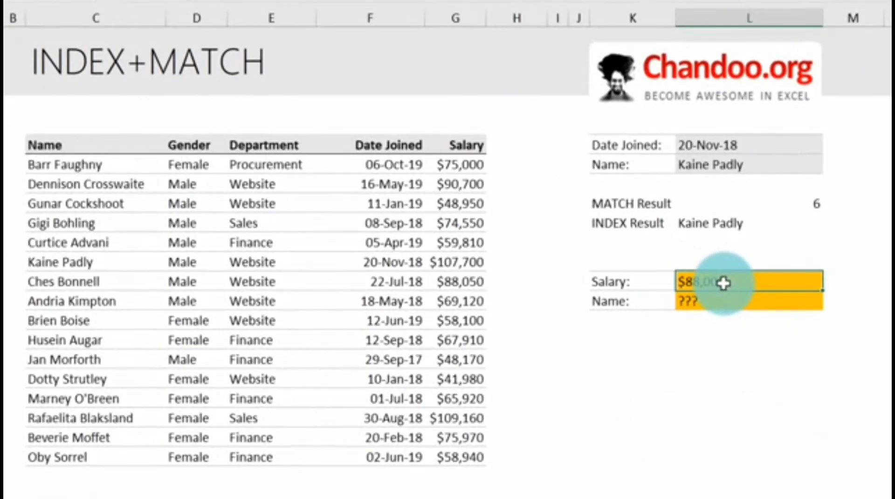
{"action": "left_click", "coordinate": [712, 300]}
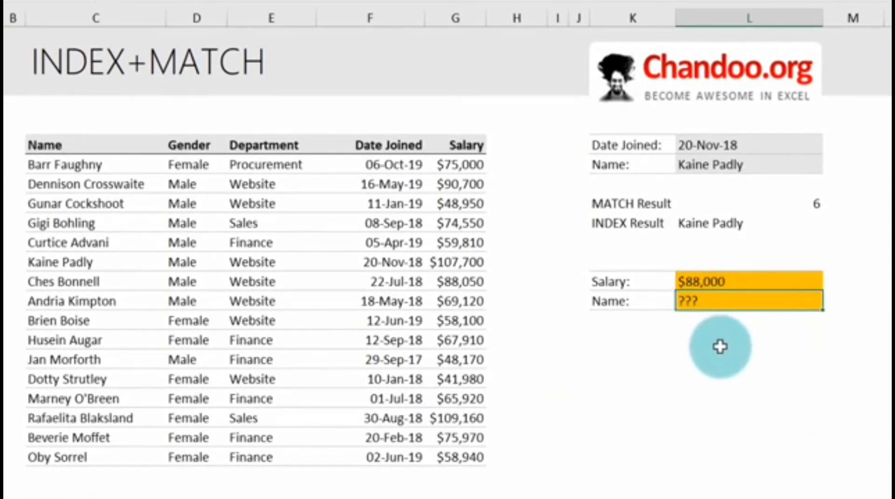
{"action": "type", "text": "=inde"}
{"action": "key", "text": "Tab"}
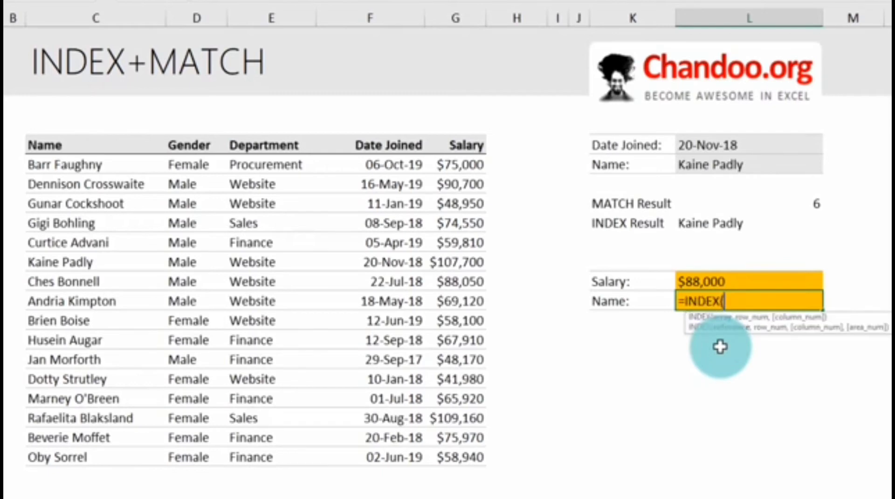
{"action": "left_click_drag", "start_coordinate": [111, 166], "coordinate": [108, 458]}
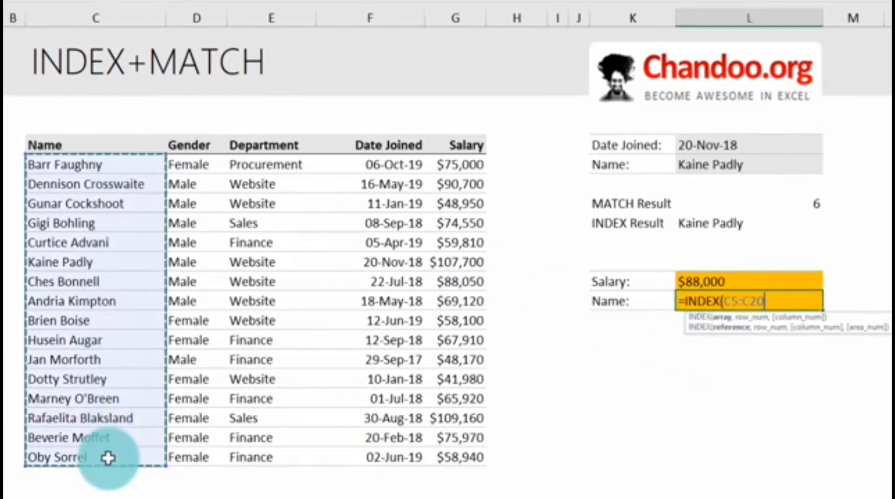
- Complete the salary-based name formula with a MATCH of L11 in G5:G20, using exact match 0
{"action": "type", "text": ",match"}
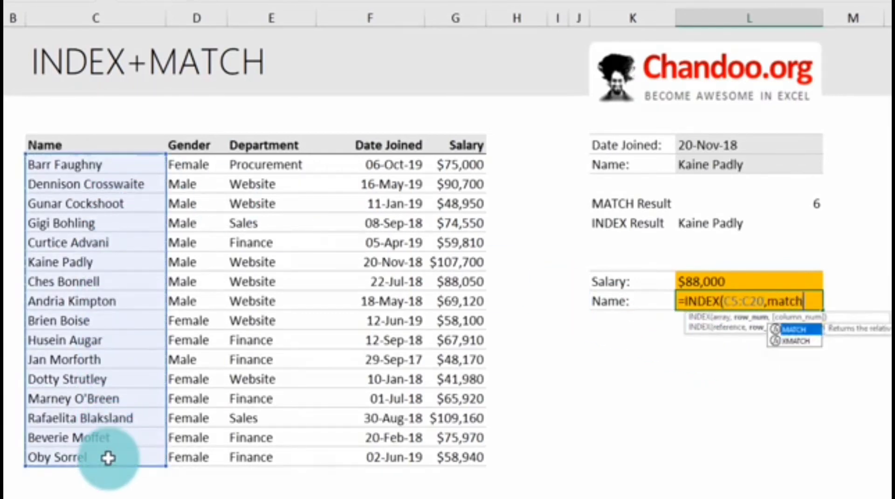
{"action": "key", "text": "Tab"}
{"action": "left_click", "coordinate": [689, 277]}
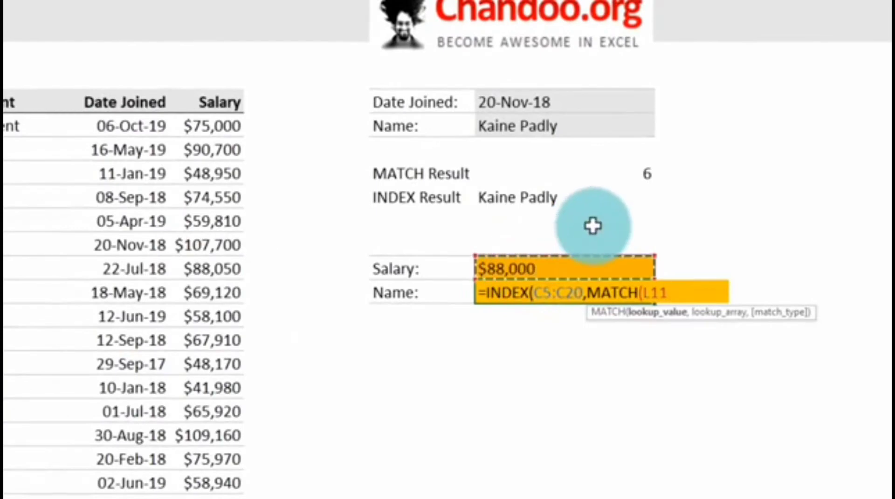
{"action": "type", "text": ","}
{"action": "left_click_drag", "start_coordinate": [209, 126], "coordinate": [225, 482]}
{"action": "type", "text": ","}
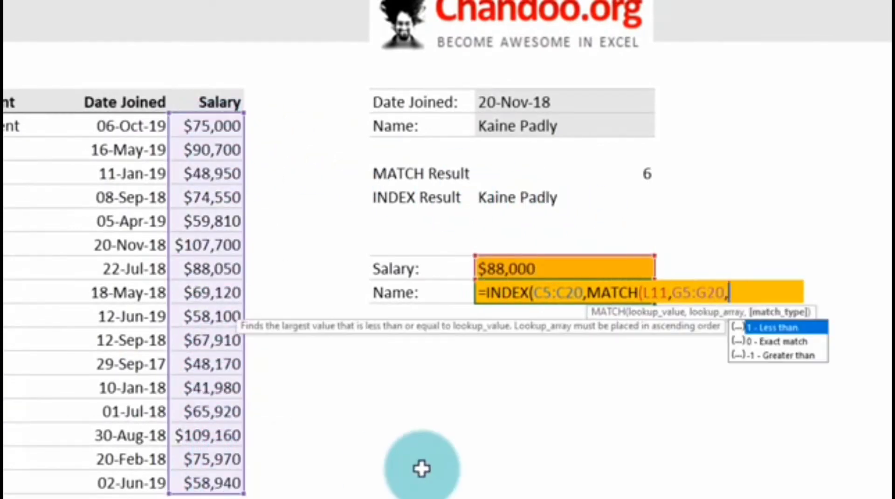
{"action": "type", "text": "0)"}
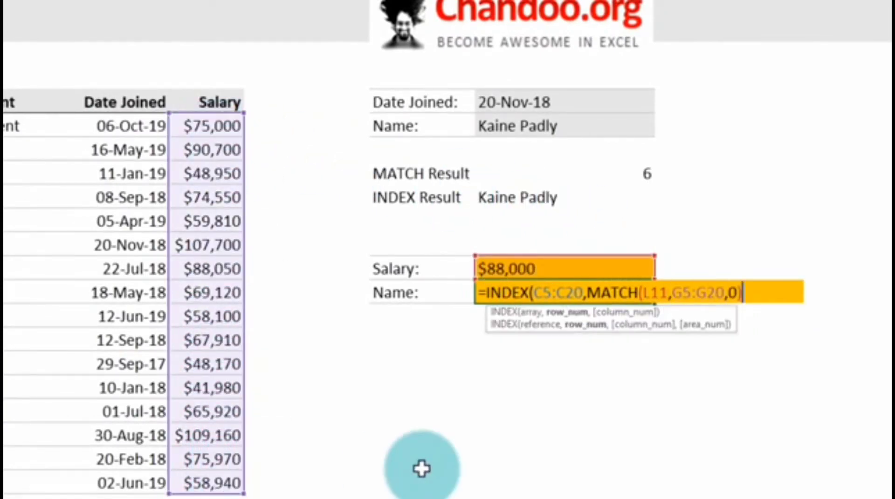
{"action": "key", "text": "Return"}
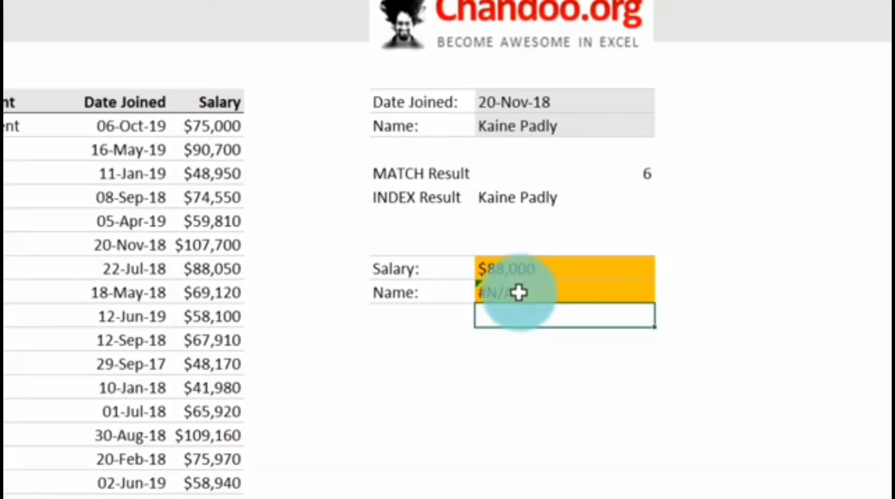
- Set the lookup salary to 88,050 and check the returned name against the matching table row
{"action": "left_click", "coordinate": [517, 294]}
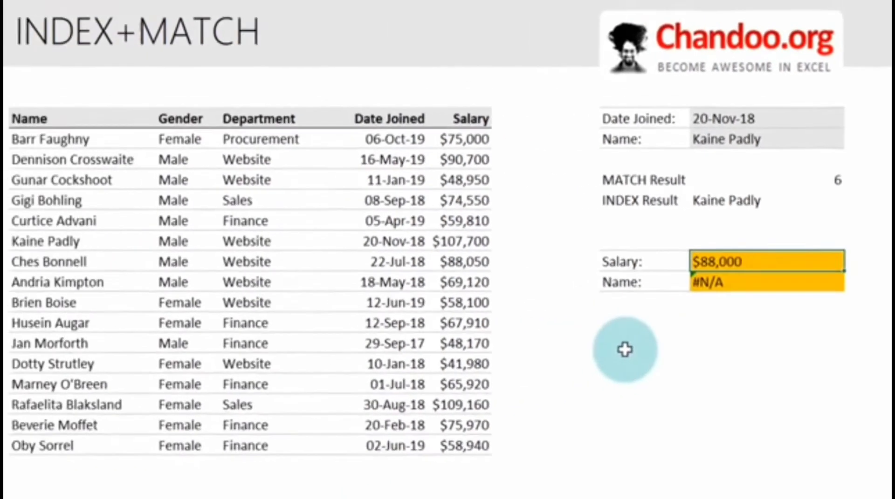
{"action": "key", "text": "Up"}
{"action": "type", "text": "88"}
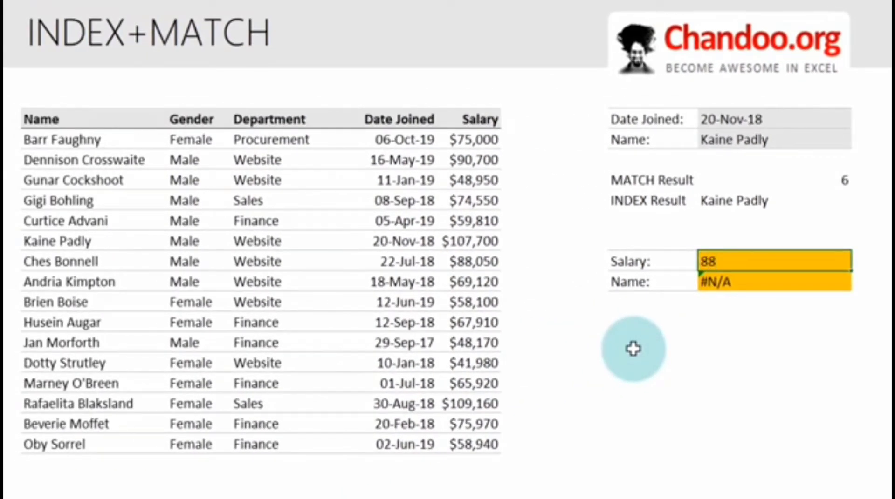
{"action": "type", "text": ",050"}
{"action": "key", "text": "Return"}
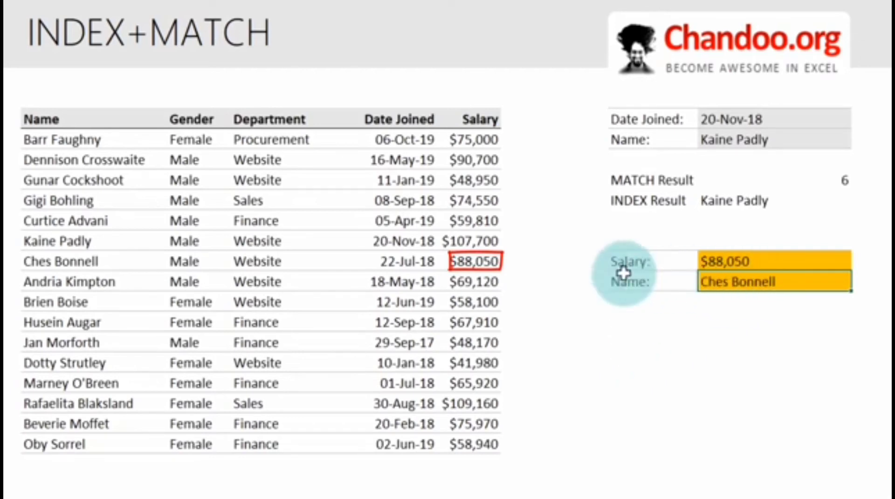
{"action": "left_click", "coordinate": [471, 262]}
{"action": "mouse_move", "coordinate": [470, 262]}
{"action": "left_mouse_down"}
{"action": "mouse_move", "coordinate": [164, 271]}
{"action": "mouse_move", "coordinate": [92, 264]}
{"action": "left_mouse_up"}
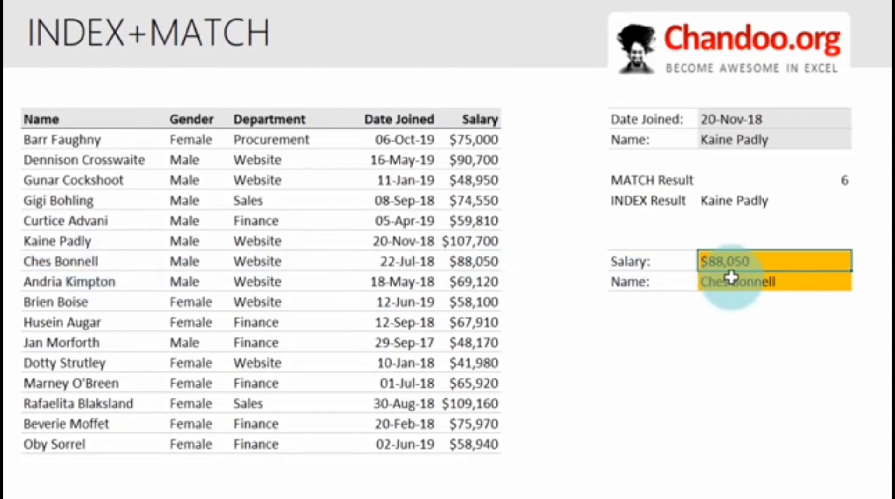
{"action": "left_click", "coordinate": [731, 278]}
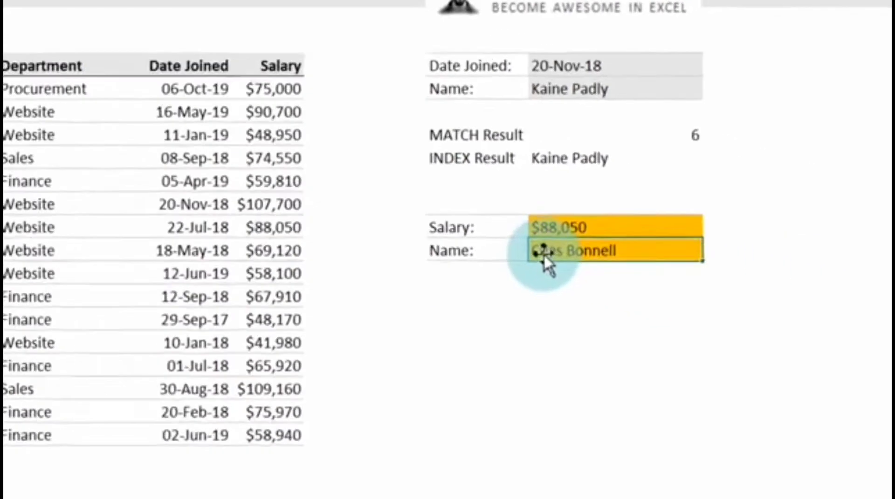
- Wrap the salary-based name formula in IFERROR so that it returns "Not found" on an error
{"action": "double_click", "coordinate": [725, 292]}
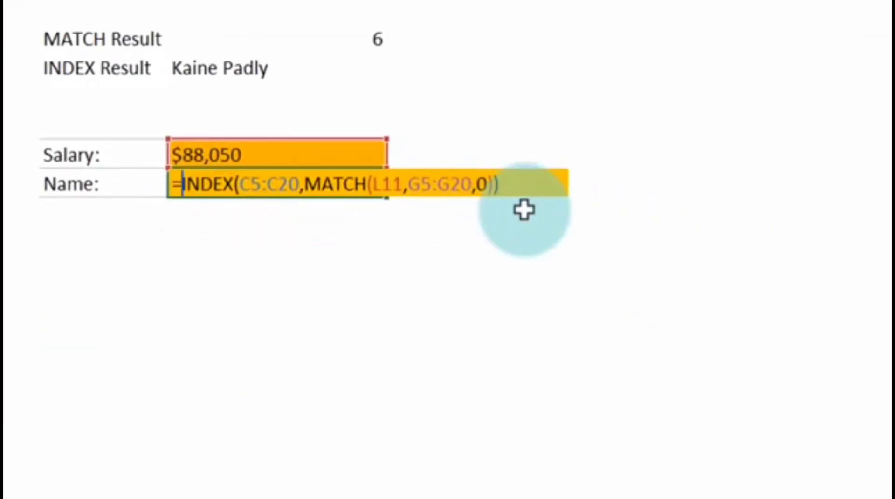
{"action": "type", "text": "u"}
{"action": "key", "text": "BackSpace"}
{"action": "type", "text": "if"}
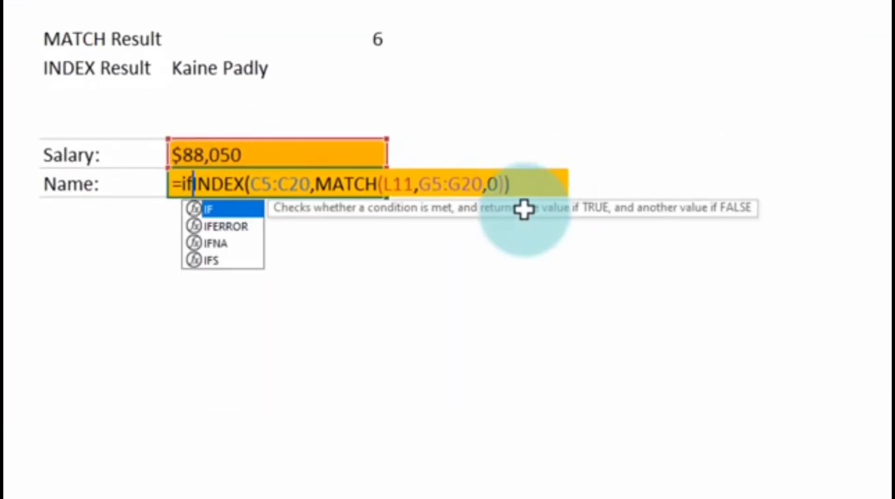
{"action": "key", "text": "Down"}
{"action": "key", "text": "Tab"}
{"action": "key", "text": "End"}
{"action": "type", "text": ","}
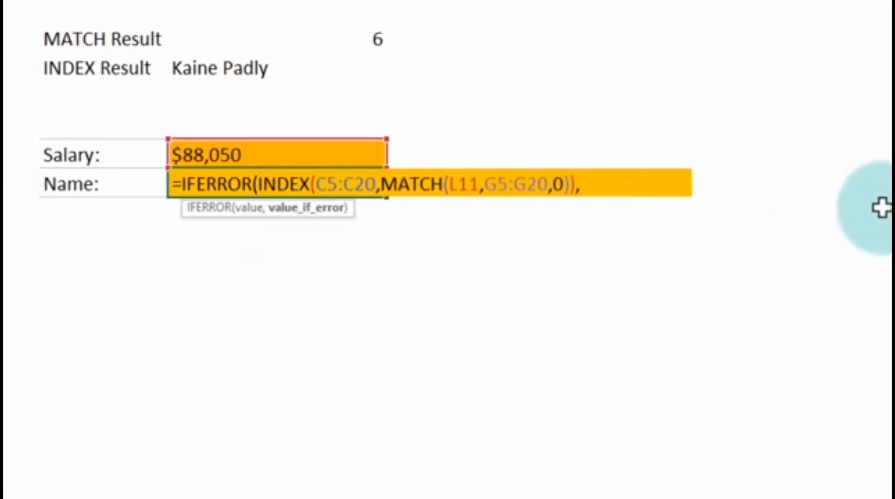
{"action": "type", "text": "\"Not found\")"}
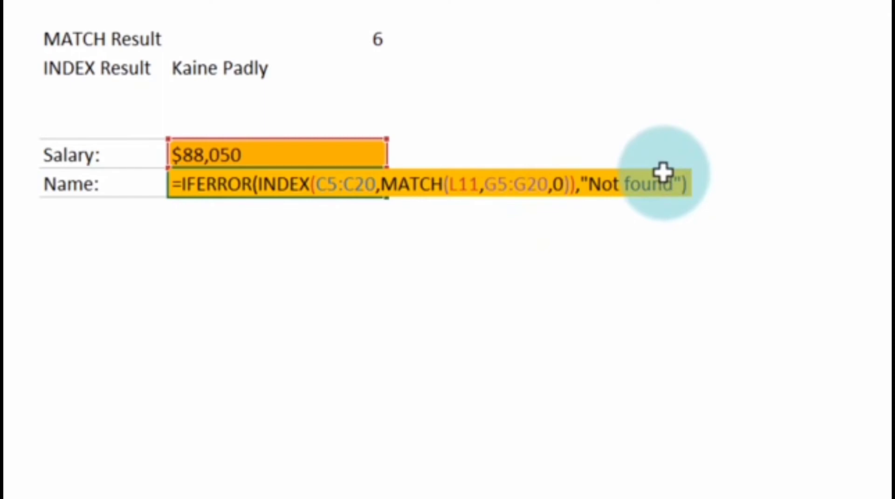
{"action": "key", "text": "Return"}
{"action": "left_click", "coordinate": [303, 174]}
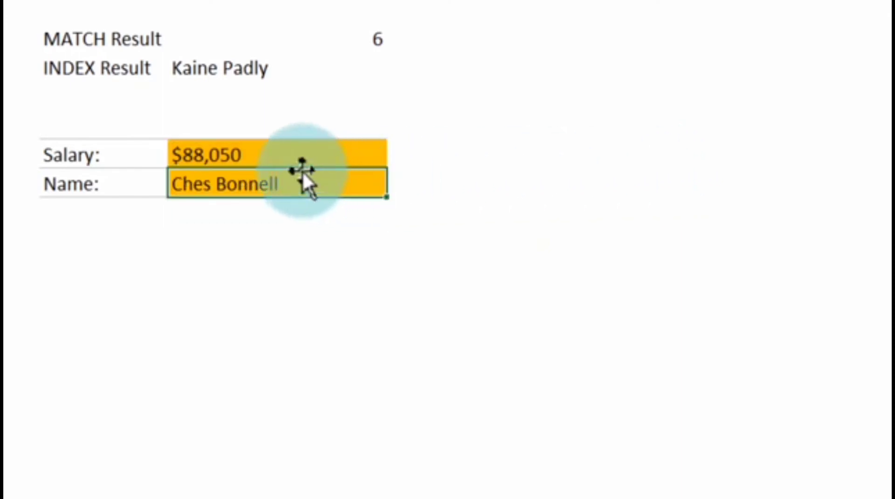
- Set the lookup salary to 88000 to test the formula's error handling
{"action": "left_click", "coordinate": [241, 145]}
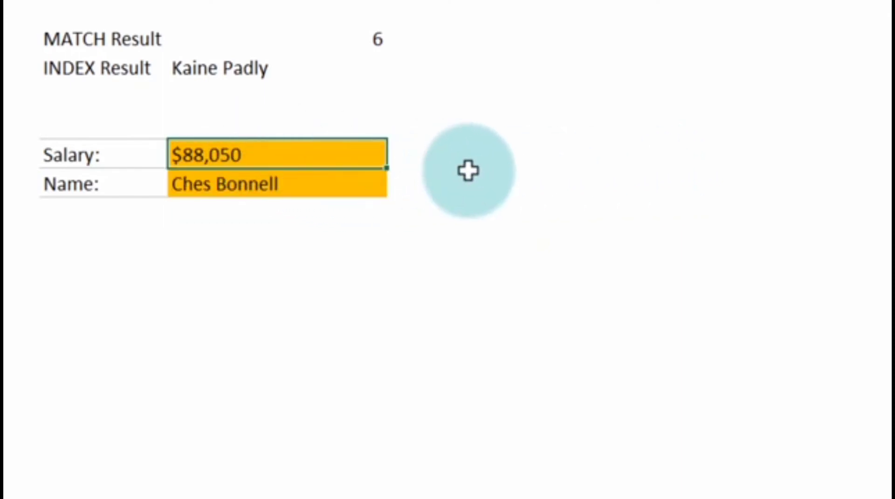
{"action": "key", "text": "F2"}
{"action": "key", "text": "BackSpace"}
{"action": "key", "text": "BackSpace"}
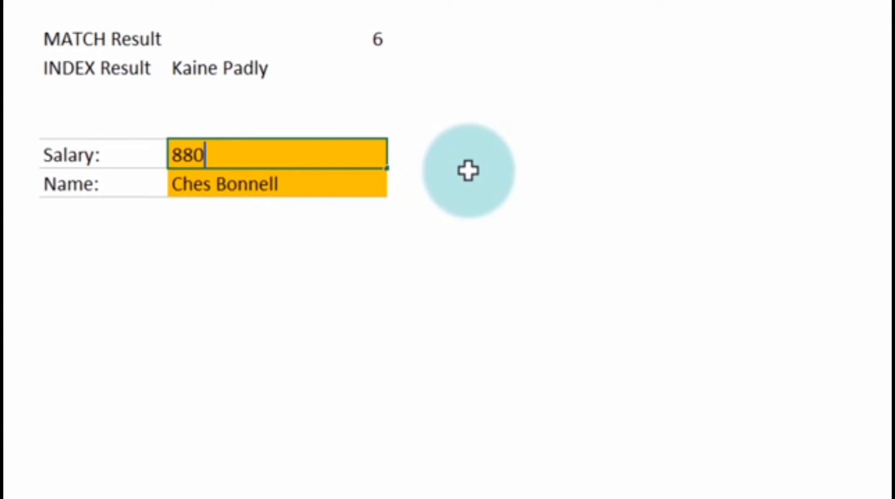
{"action": "type", "text": "00"}
{"action": "key", "text": "Return"}
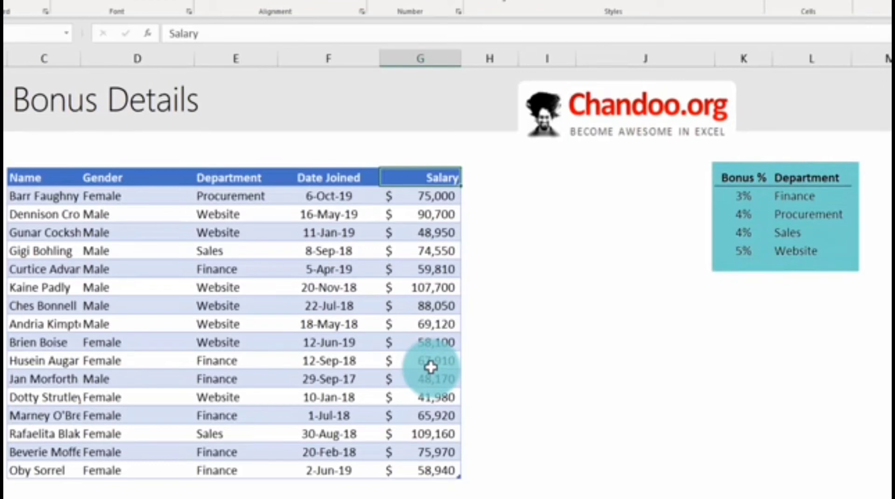
- Add a column headed Bonus directly after Salary in the Bonus Details table
{"action": "left_click", "coordinate": [471, 194]}
{"action": "left_click", "coordinate": [481, 215]}
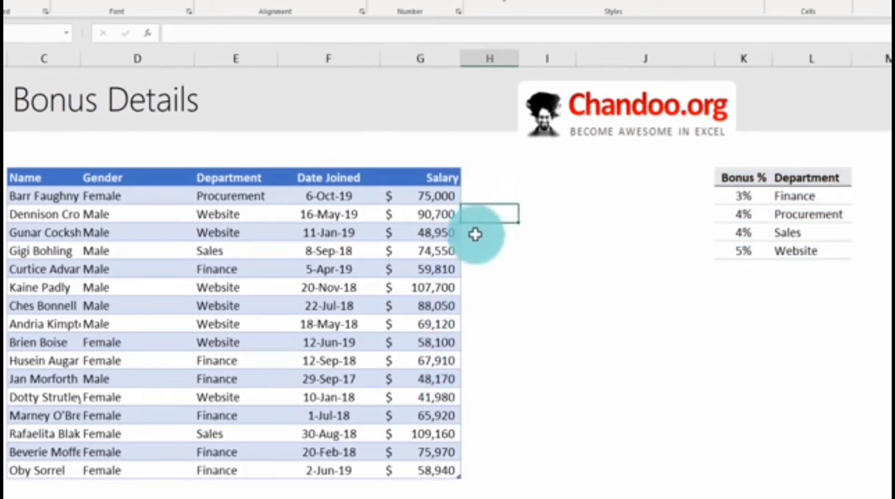
{"action": "left_click", "coordinate": [475, 233]}
{"action": "left_click", "coordinate": [476, 269]}
{"action": "left_click", "coordinate": [475, 342]}
{"action": "key", "text": "Up"}
{"action": "key", "text": "Up"}
{"action": "key", "text": "Up"}
{"action": "key", "text": "Up"}
{"action": "key", "text": "Up"}
{"action": "key", "text": "Up"}
{"action": "key", "text": "Up"}
{"action": "key", "text": "Up"}
{"action": "key", "text": "Up"}
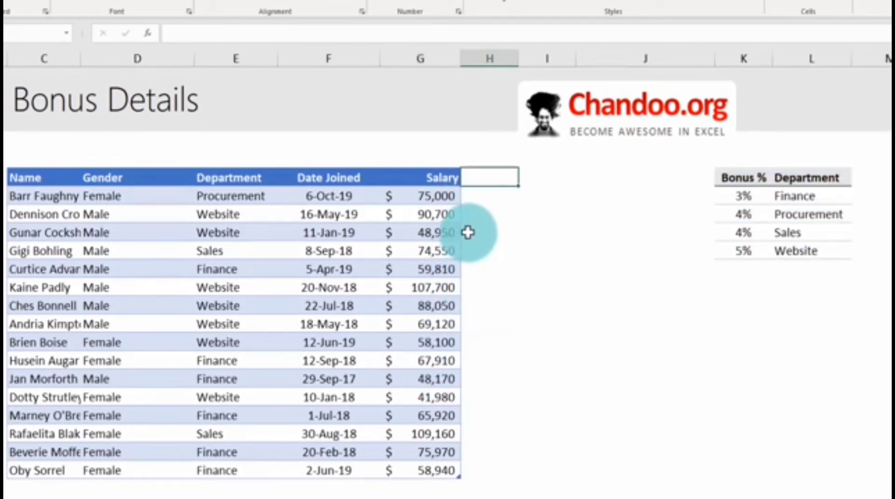
{"action": "type", "text": "Bonus"}
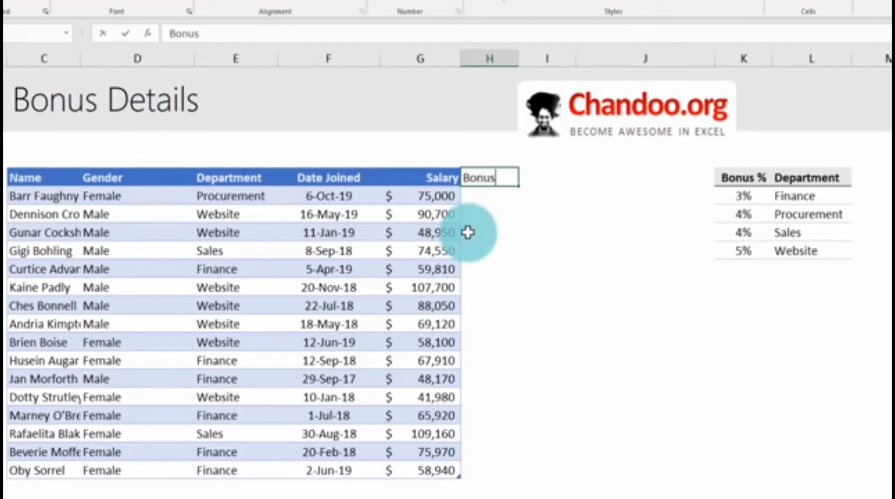
{"action": "key", "text": "Return"}
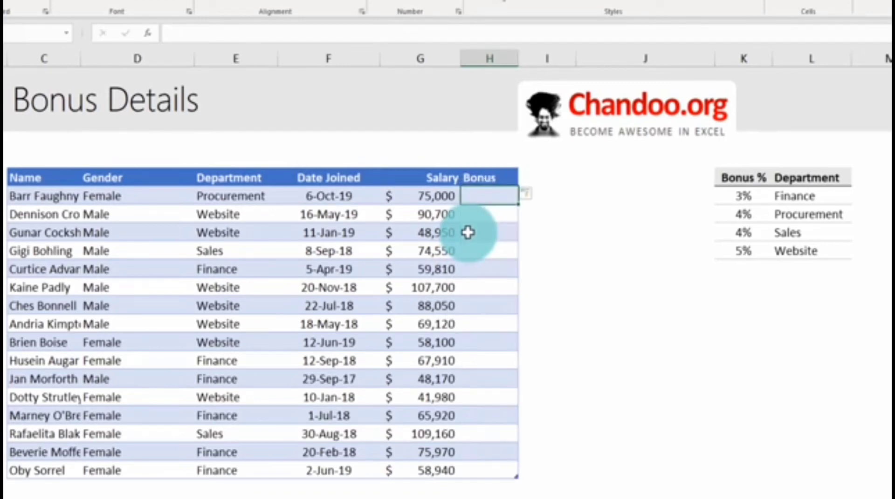
- Begin an INDEX formula in the first Bonus cell, with the absolute range $K$5:$K$8 as its array
{"action": "type", "text": "=inde"}
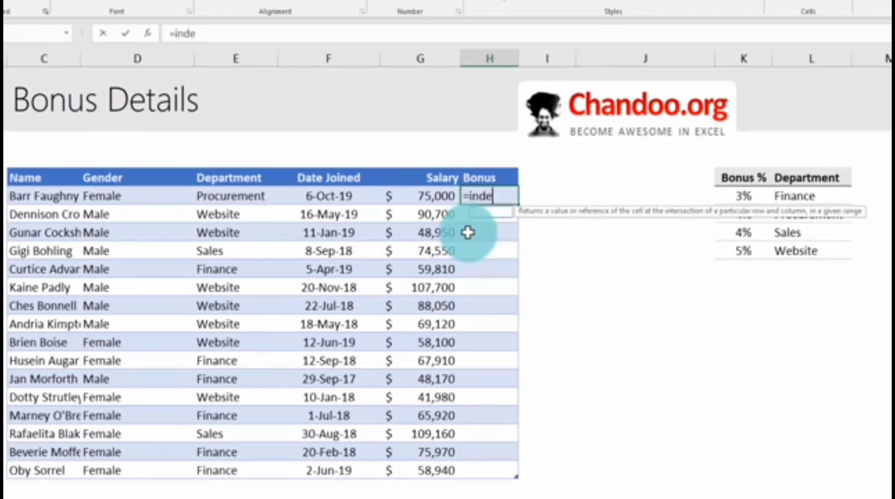
{"action": "key", "text": "Tab"}
{"action": "left_click_drag", "start_coordinate": [743, 196], "coordinate": [742, 251]}
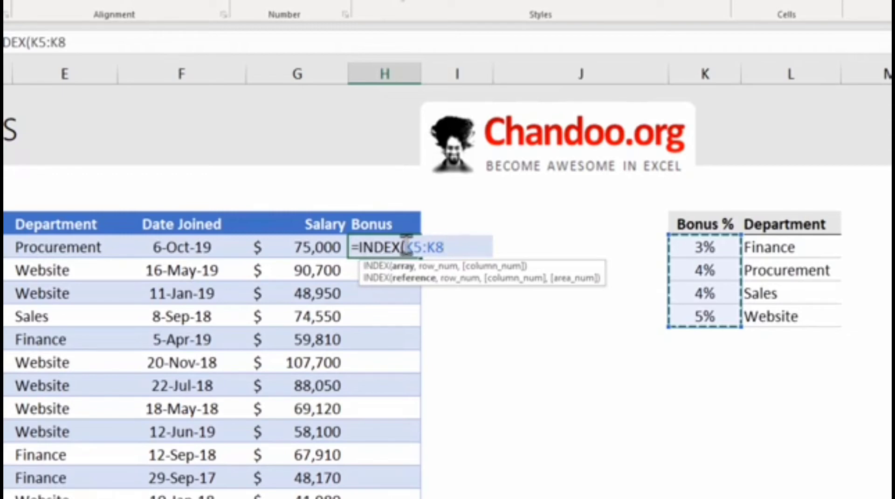
{"action": "left_click_drag", "start_coordinate": [406, 247], "coordinate": [448, 244]}
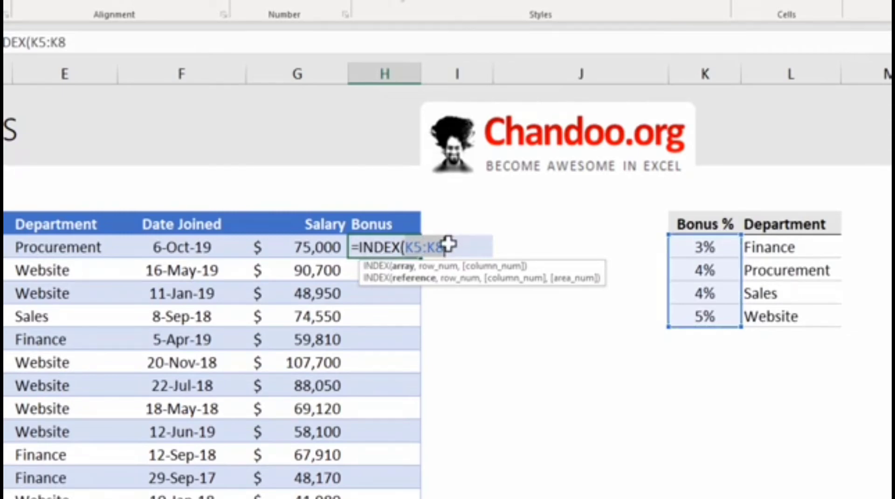
{"action": "key", "text": "F4"}
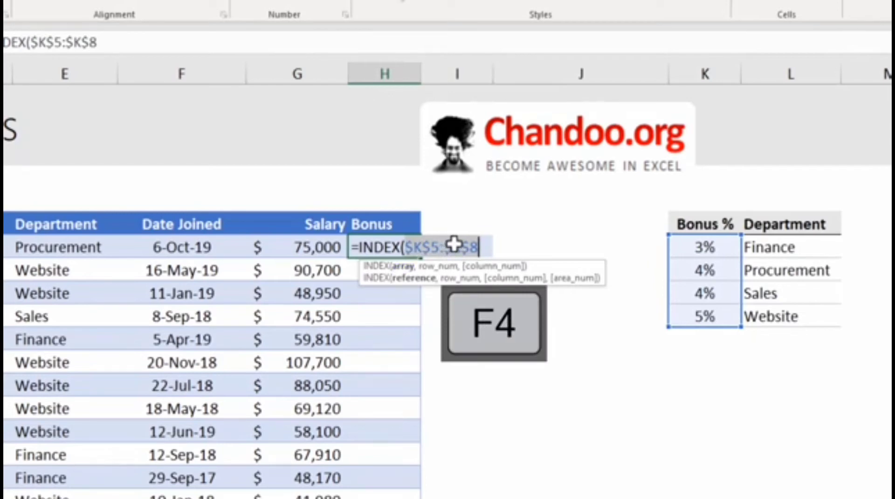
{"action": "type", "text": ",matc"}
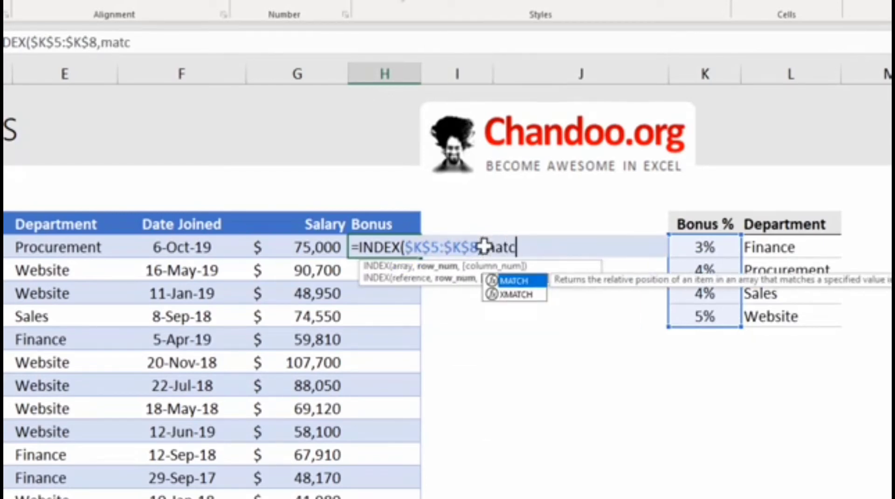
{"action": "key", "text": "Tab"}
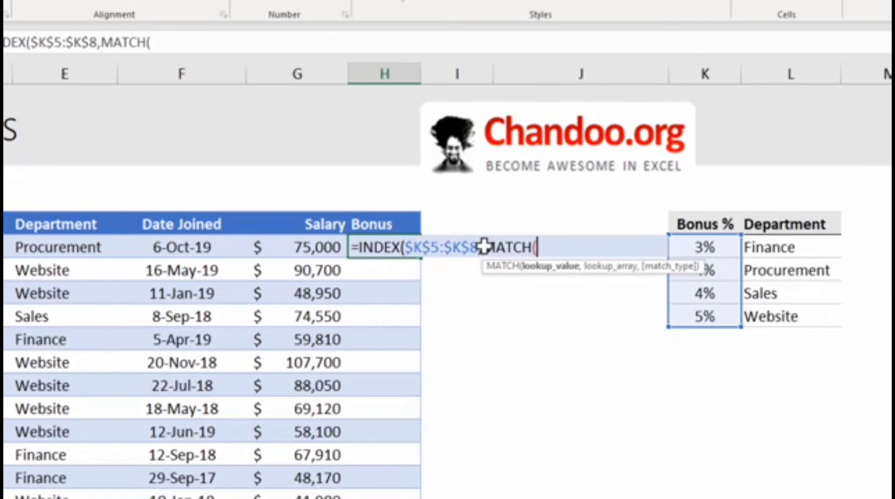
{"action": "left_click", "coordinate": [80, 245]}
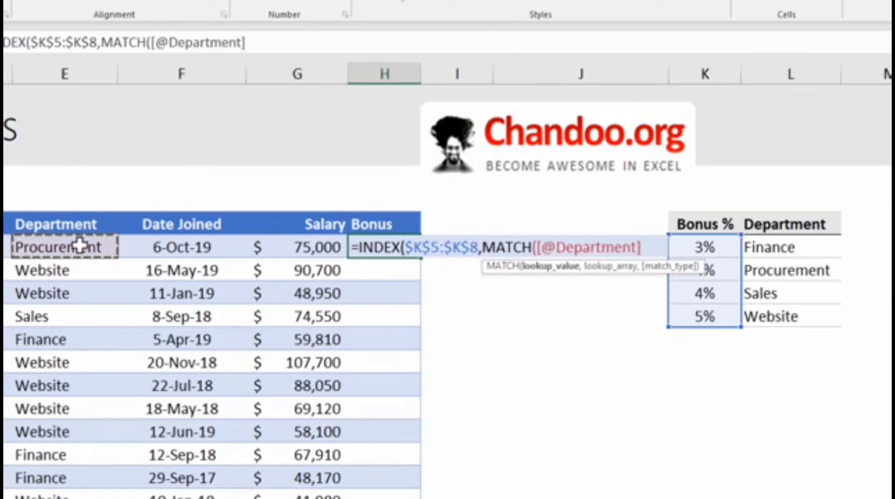
{"action": "type", "text": ","}
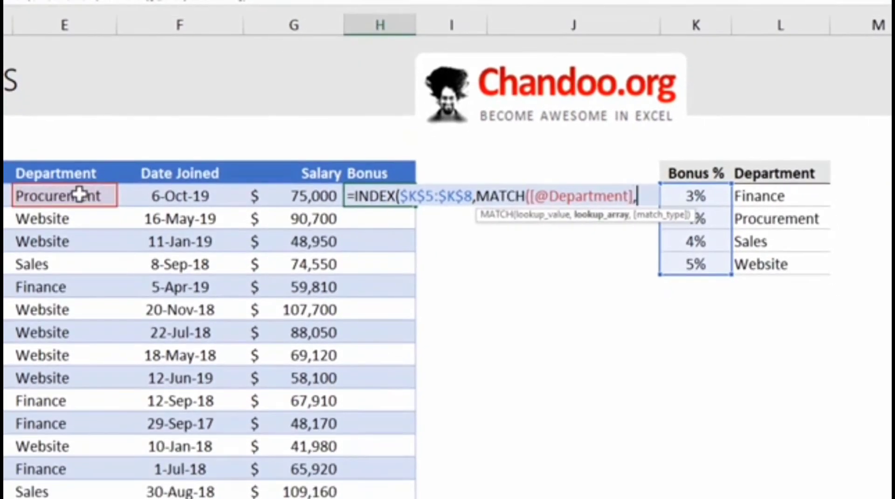
{"action": "mouse_move", "coordinate": [777, 197]}
{"action": "left_mouse_down"}
{"action": "mouse_move", "coordinate": [759, 222]}
{"action": "mouse_move", "coordinate": [785, 264]}
{"action": "left_mouse_up"}
{"action": "left_click_drag", "start_coordinate": [638, 197], "coordinate": [690, 197]}
{"action": "key", "text": "F4"}
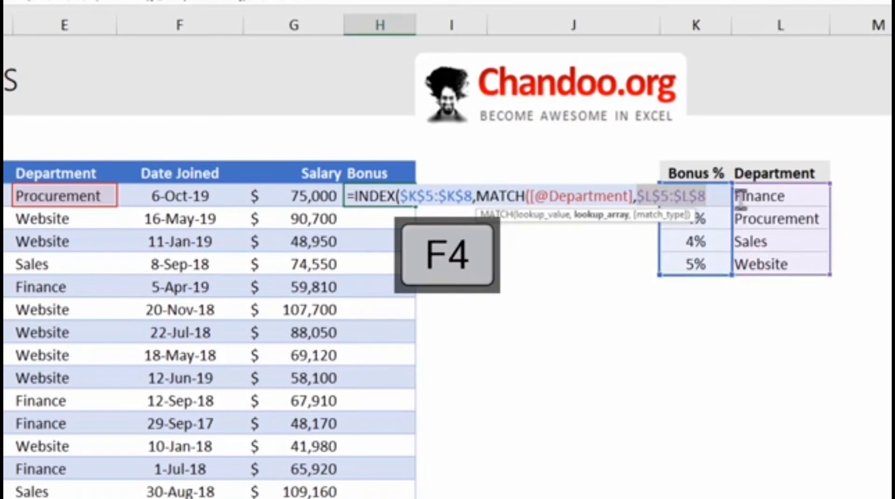
{"action": "type", "text": ",0"}
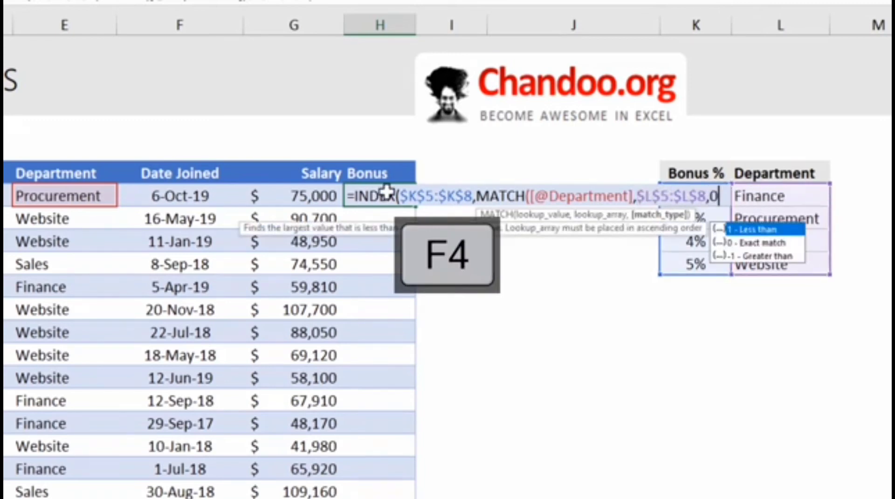
{"action": "type", "text": ")"}
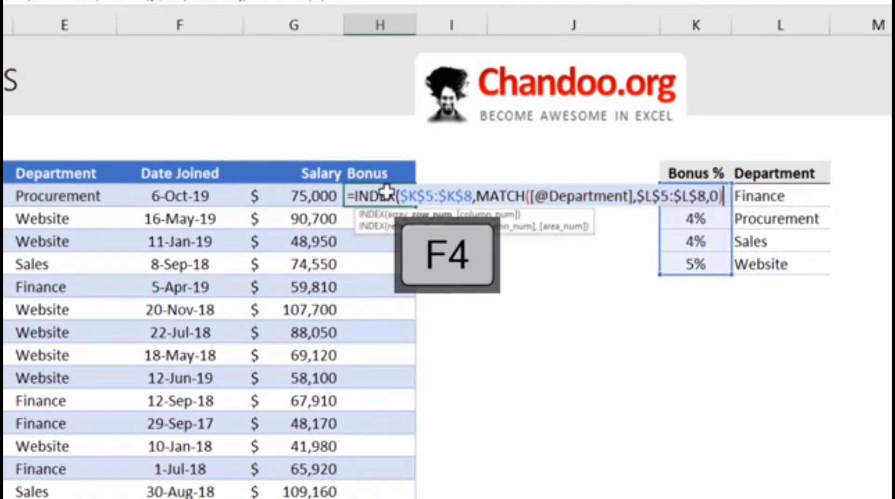
{"action": "type", "text": ")"}
{"action": "key", "text": "Return"}
- Format all values in the Bonus column as percentages
{"action": "left_click_drag", "start_coordinate": [386, 192], "coordinate": [491, 496]}
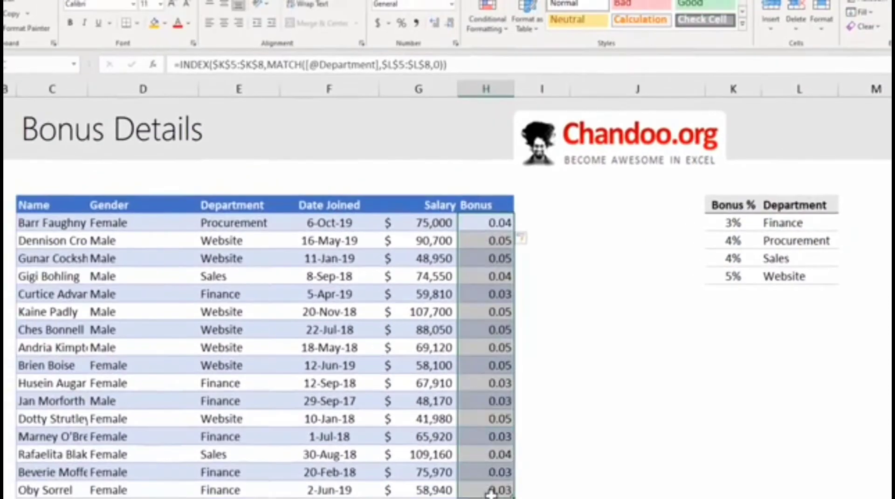
{"action": "left_click", "coordinate": [400, 24]}
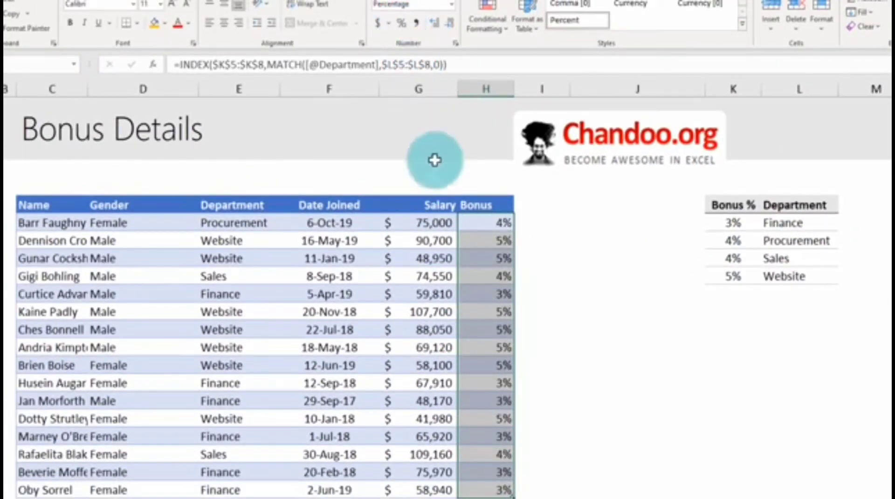
{"action": "left_click", "coordinate": [485, 391]}
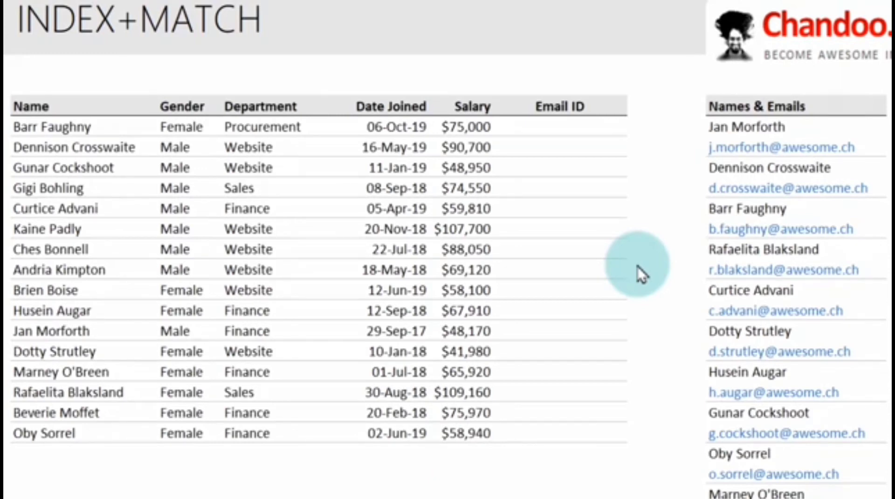
- Examine how names and e-mail addresses are arranged in the Names & Emails list on the INDEX+MATCH sheet
{"action": "scroll", "coordinate": [823, 122], "scroll_direction": "down", "scroll_amount": 4}
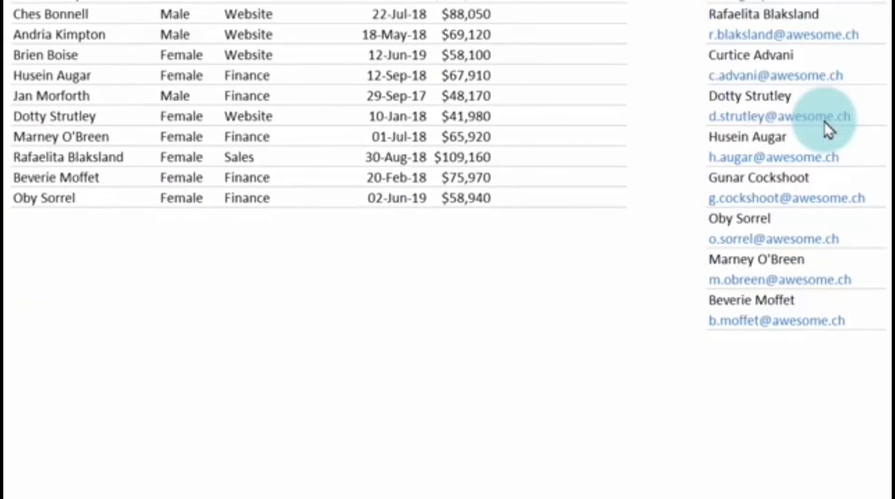
{"action": "scroll", "coordinate": [823, 122], "scroll_direction": "up", "scroll_amount": 4}
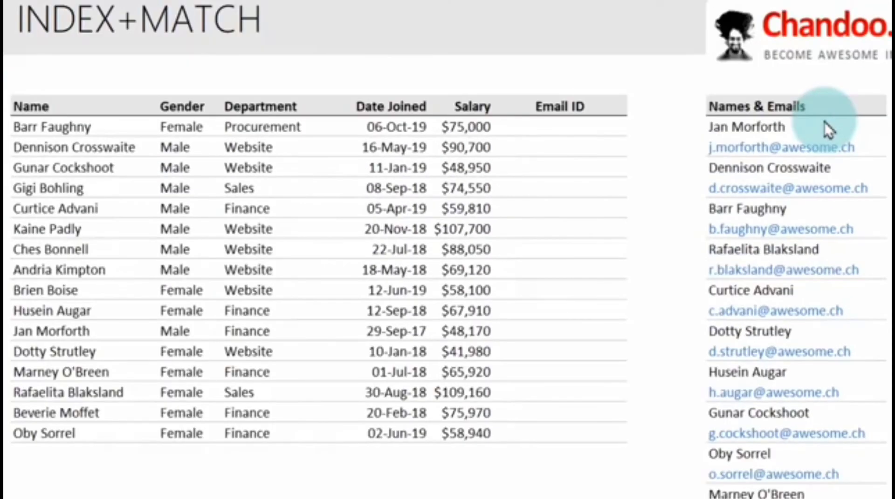
{"action": "key", "text": "Escape"}
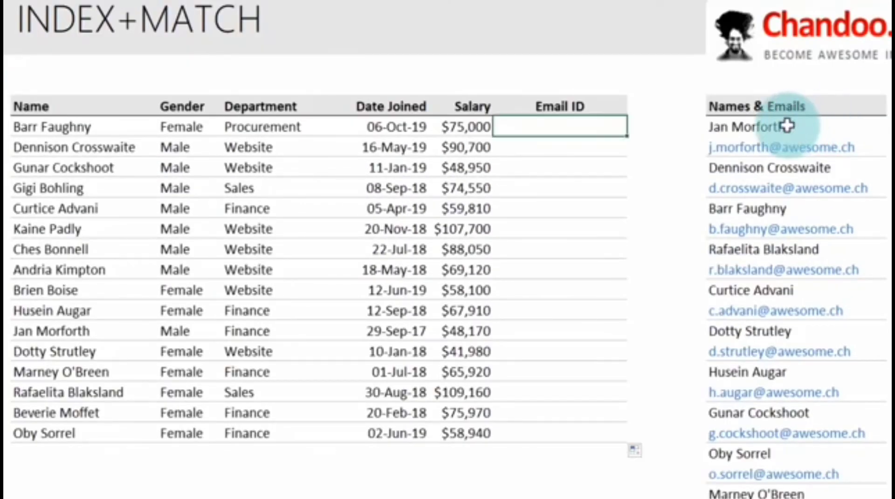
{"action": "left_click", "coordinate": [832, 129]}
{"action": "left_click", "coordinate": [886, 145]}
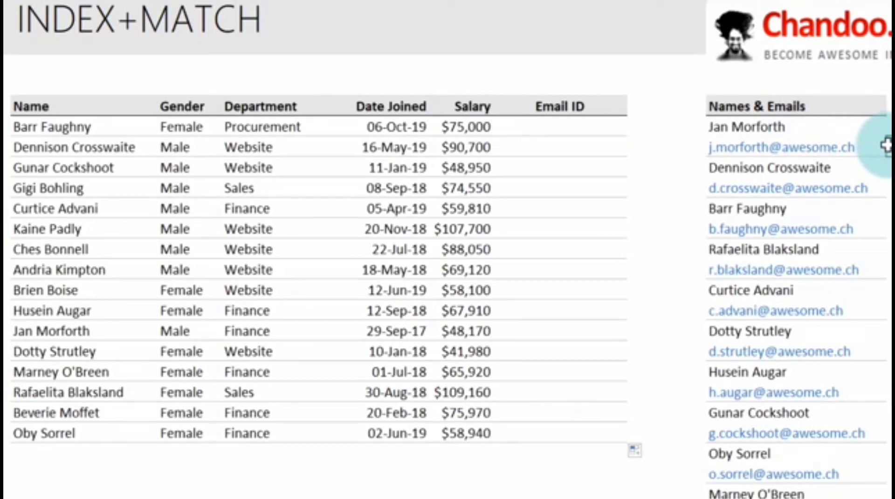
{"action": "key", "text": "ctrl+Home"}
- Begin a MATCH formula in the first Email ID cell, looking up C5 in the Names & Emails range K5:K26
{"action": "left_click", "coordinate": [573, 125]}
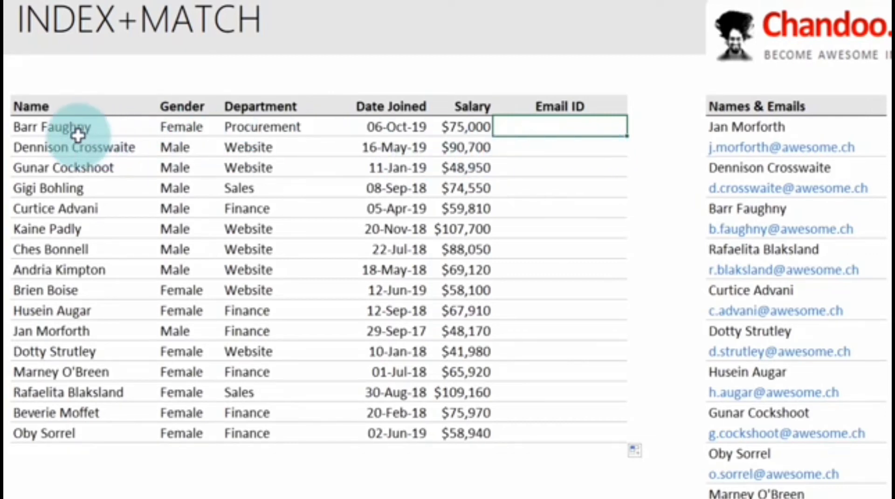
{"action": "type", "text": "=ma"}
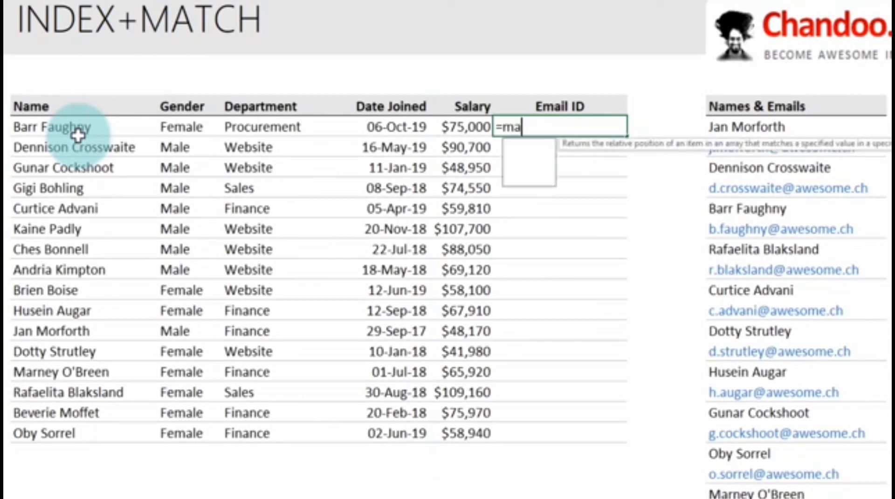
{"action": "key", "text": "Tab"}
{"action": "left_click", "coordinate": [78, 135]}
{"action": "type", "text": ","}
{"action": "key", "text": "Right"}
{"action": "key", "text": "Right"}
{"action": "key", "text": "Right"}
{"action": "key", "text": "shift+Down"}
{"action": "key", "text": "shift+Down"}
{"action": "key", "text": "shift+Down"}
{"action": "key", "text": "shift+Down"}
{"action": "key", "text": "shift+Down"}
{"action": "key", "text": "shift+Down"}
{"action": "key", "text": "shift+Down"}
{"action": "key", "text": "shift+Down"}
{"action": "key", "text": "shift+Down"}
{"action": "key", "text": "shift+Down"}
{"action": "key", "text": "shift+Down"}
{"action": "key", "text": "shift+Down"}
{"action": "key", "text": "shift+Down"}
{"action": "key", "text": "shift+Down"}
{"action": "key", "text": "shift+Down"}
{"action": "key", "text": "shift+Down"}
{"action": "key", "text": "shift+Down"}
{"action": "key", "text": "shift+Down"}
{"action": "key", "text": "shift+Down"}
{"action": "key", "text": "shift+Down"}
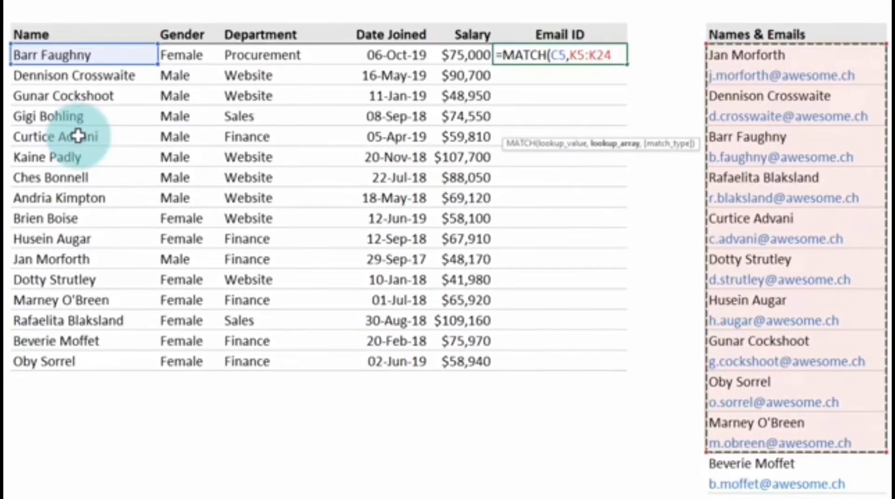
- Make the MATCH lookup array absolute as $K$5:$K$26 and complete the formula with exact match 0
{"action": "key", "text": "F4"}
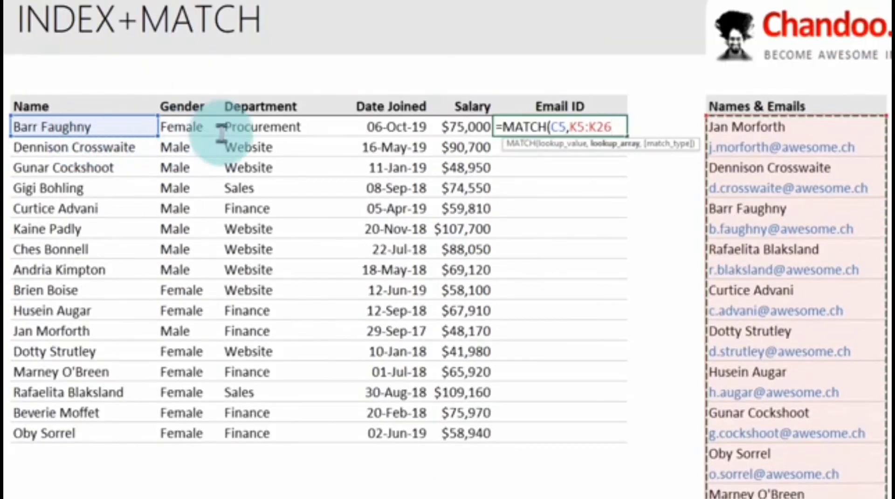
{"action": "left_click_drag", "start_coordinate": [570, 125], "coordinate": [619, 125]}
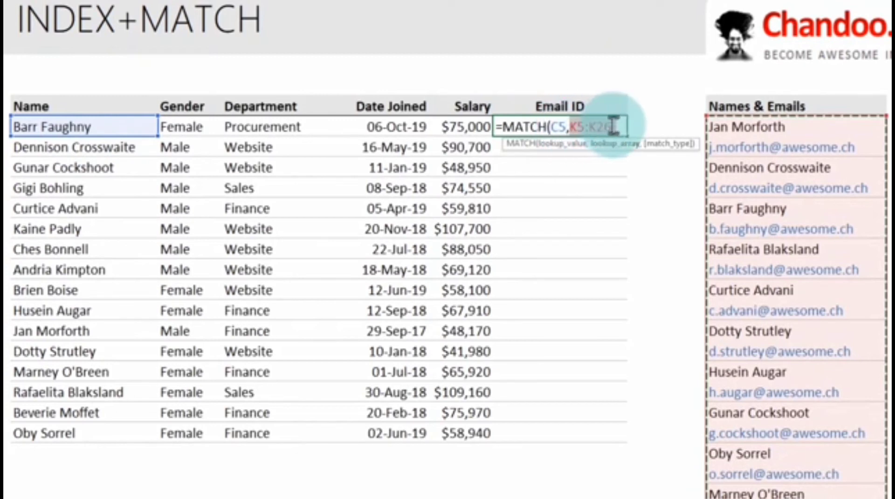
{"action": "key", "text": "F4"}
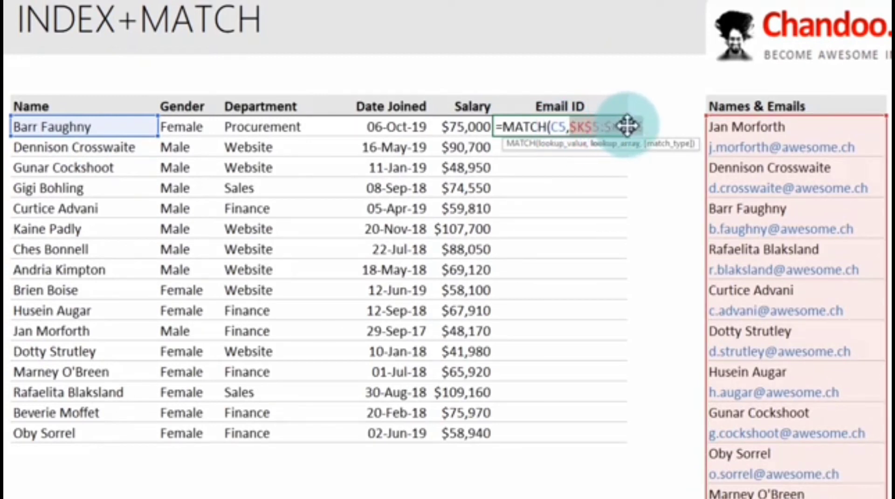
{"action": "left_click", "coordinate": [646, 126]}
{"action": "type", "text": ","}
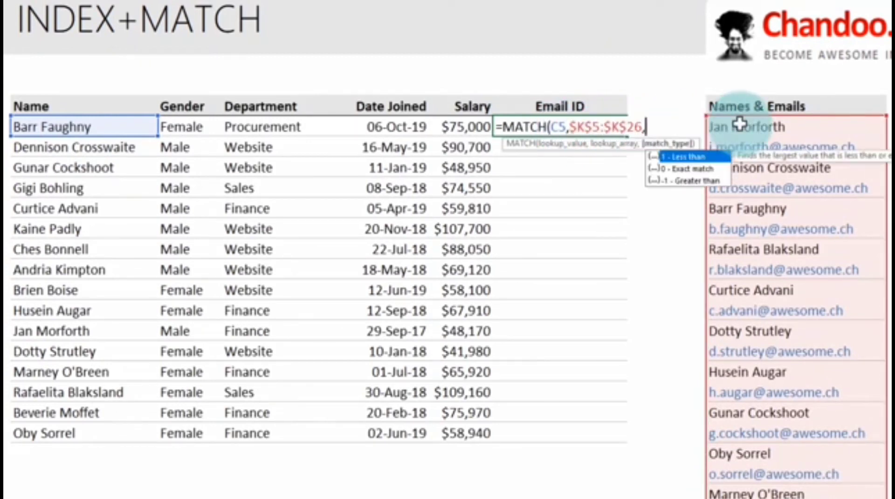
{"action": "type", "text": "0)"}
{"action": "key", "text": "Return"}
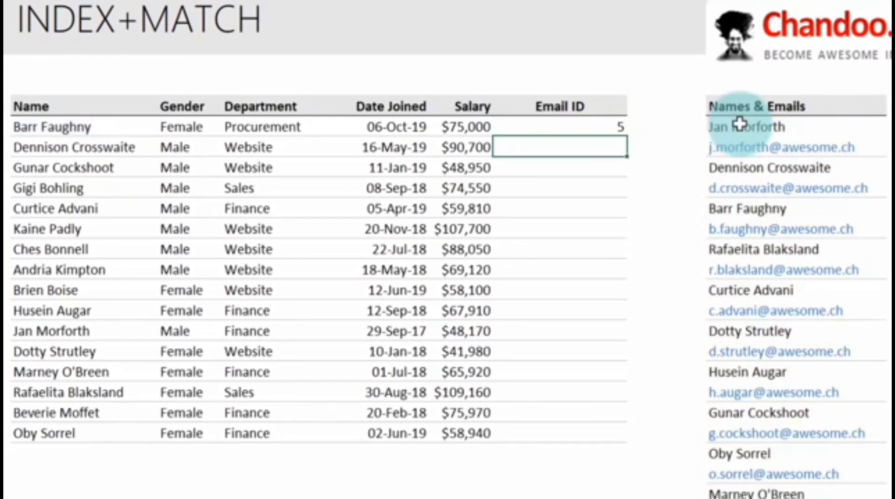
- Nest the first Email ID cell's MATCH inside an INDEX function with the absolute array $K$5:$K$26
{"action": "left_click", "coordinate": [613, 127]}
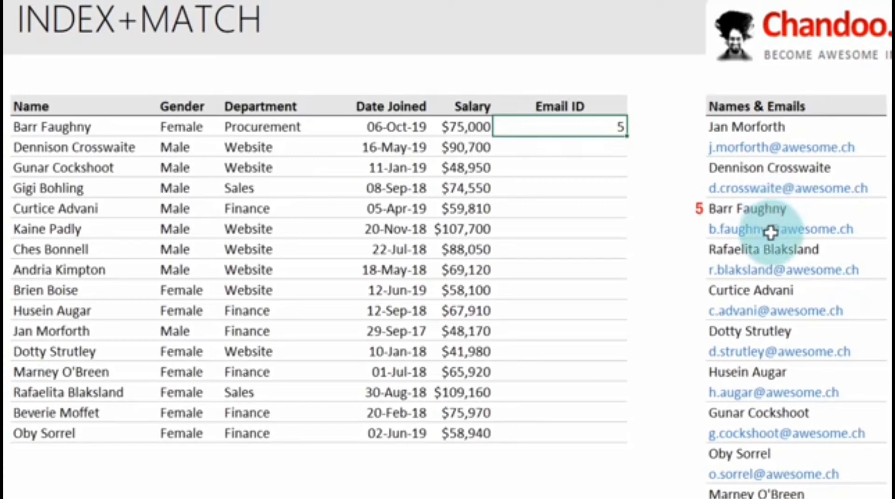
{"action": "double_click", "coordinate": [589, 127]}
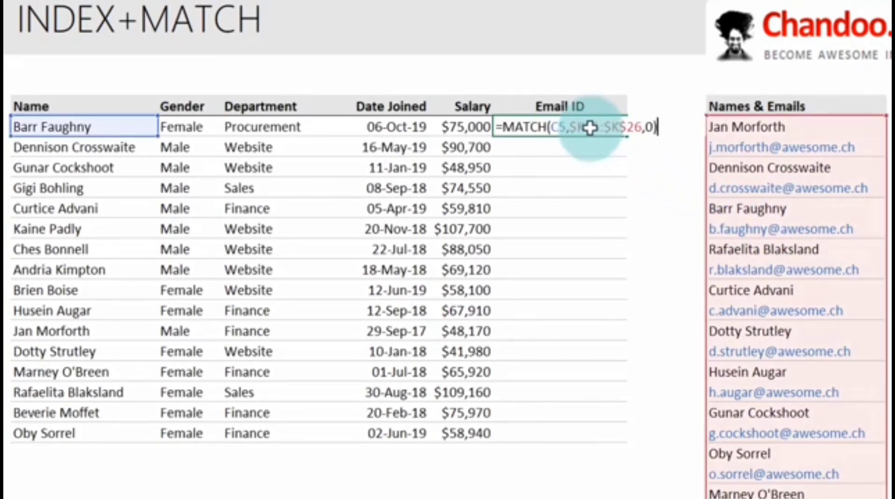
{"action": "left_click", "coordinate": [502, 127]}
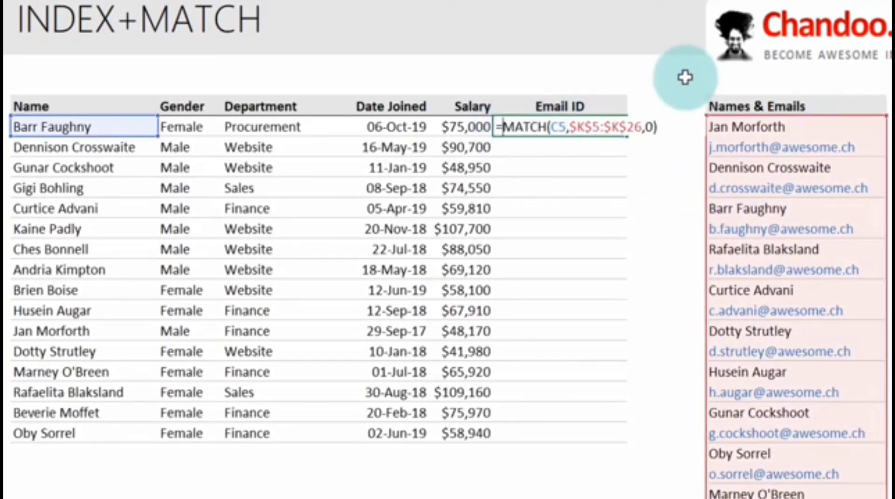
{"action": "type", "text": "index"}
{"action": "key", "text": "Tab"}
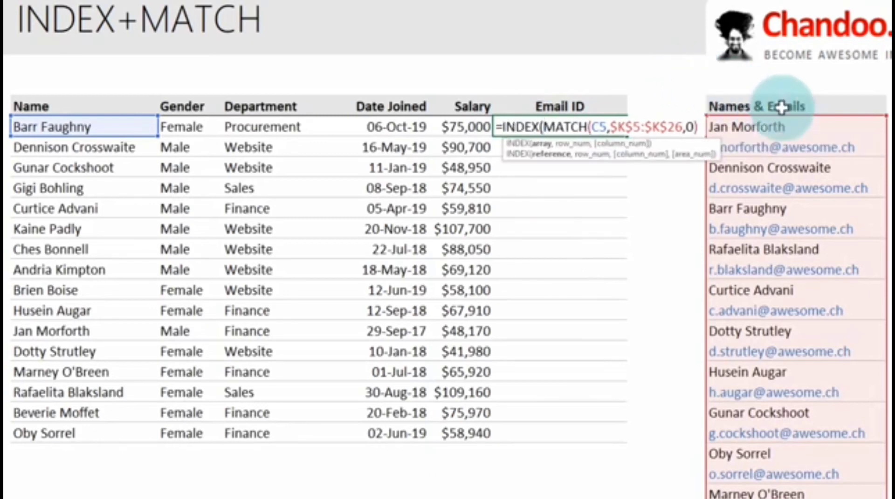
{"action": "left_click_drag", "start_coordinate": [783, 126], "coordinate": [829, 497]}
{"action": "type", "text": ","}
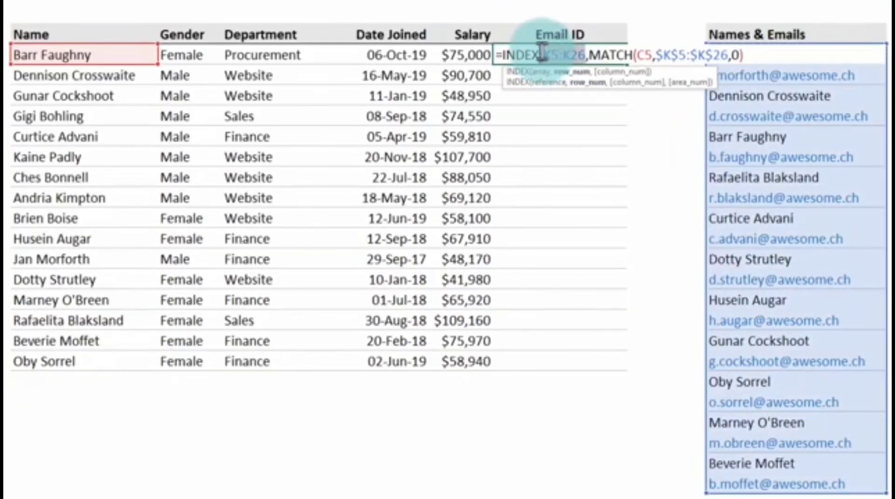
{"action": "left_click", "coordinate": [543, 51]}
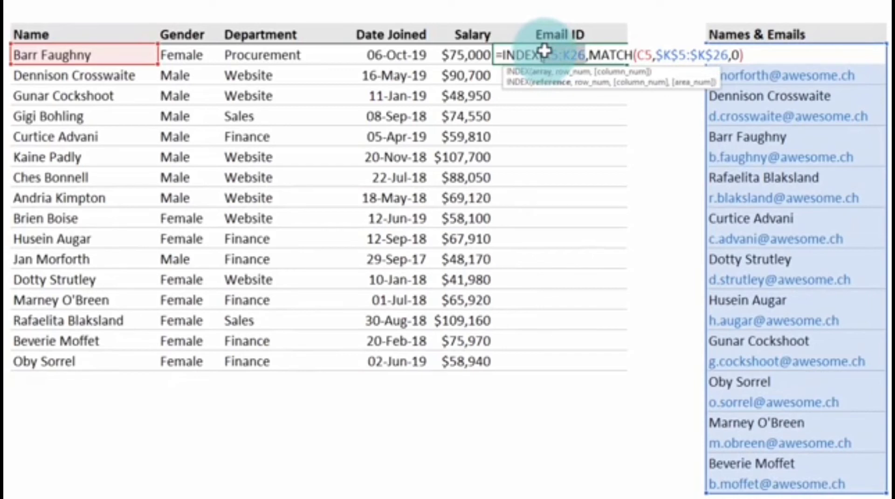
{"action": "key", "text": "F4"}
- Add +1 to the MATCH result and complete the INDEX formula in the first Email ID cell
{"action": "left_click", "coordinate": [779, 55]}
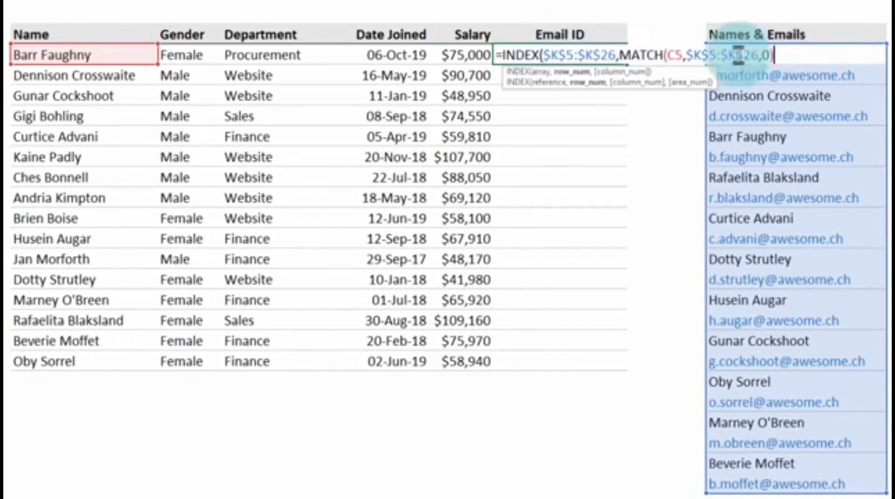
{"action": "left_click", "coordinate": [621, 55]}
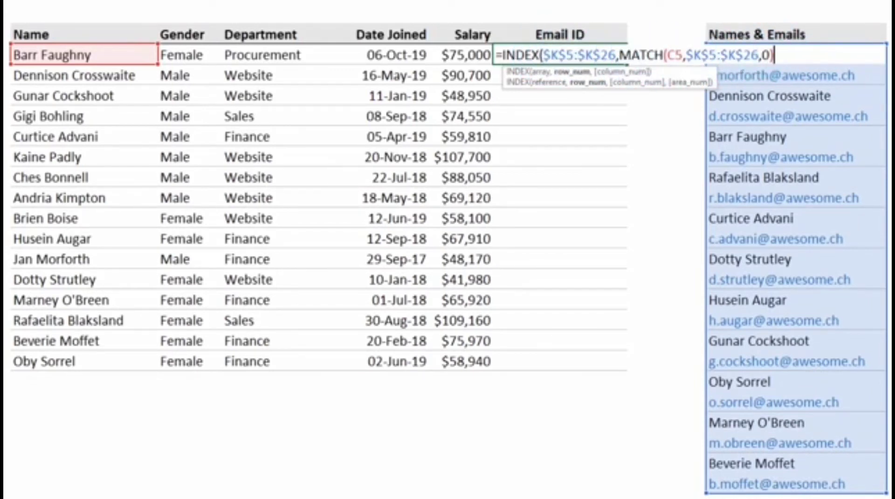
{"action": "type", "text": "+1"}
{"action": "key", "text": "Return"}
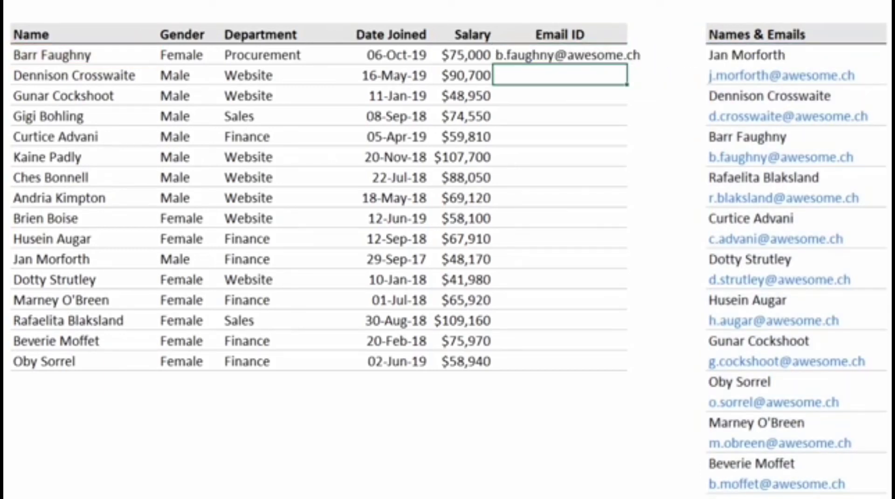
- Widen the Email ID column to fit the addresses and fill its formula down to the last employee row
{"action": "left_click", "coordinate": [585, 56]}
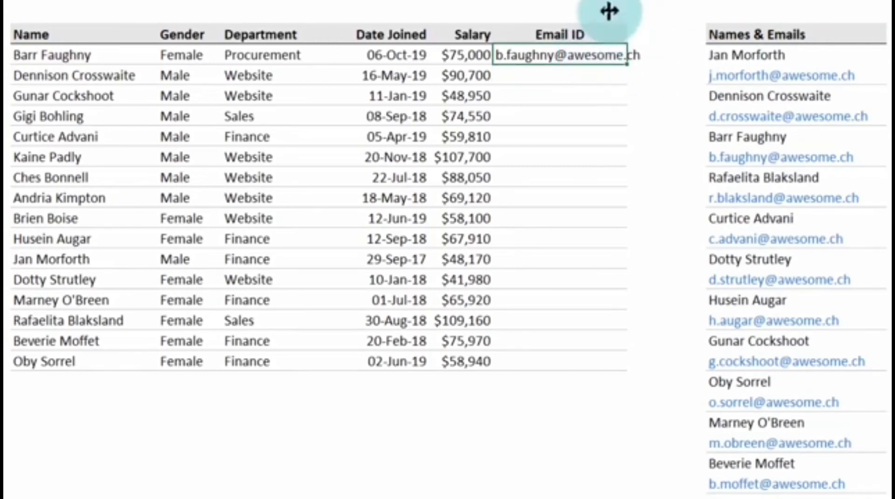
{"action": "left_click_drag", "start_coordinate": [627, 1], "coordinate": [655, 63]}
{"action": "key", "text": "shift+Down"}
{"action": "key", "text": "shift+Down"}
{"action": "key", "text": "shift+Down"}
{"action": "key", "text": "shift+Down"}
{"action": "key", "text": "shift+Down"}
{"action": "key", "text": "shift+Down"}
{"action": "key", "text": "shift+Down"}
{"action": "key", "text": "shift+Down"}
{"action": "key", "text": "shift+Down"}
{"action": "key", "text": "shift+Down"}
{"action": "key", "text": "shift+Down"}
{"action": "key", "text": "shift+Down"}
{"action": "key", "text": "shift+Down"}
{"action": "key", "text": "shift+Down"}
{"action": "key", "text": "shift+Down"}
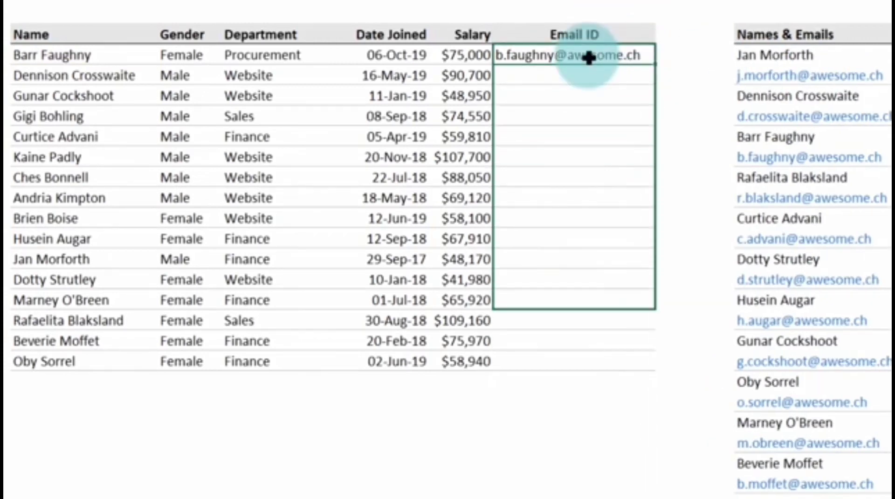
{"action": "key", "text": "ctrl+d"}
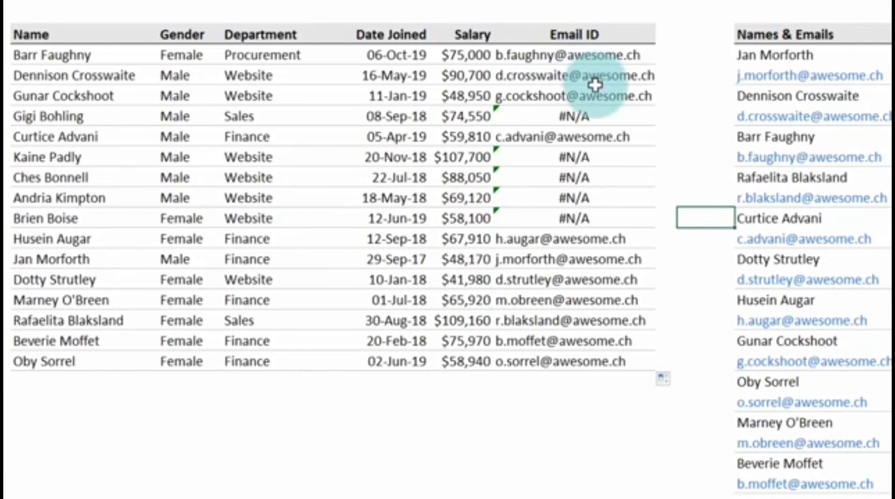
- Check the Email ID results against the Names & Emails list, including the #N/A cells, and inspect the first cell's formula
{"action": "left_click", "coordinate": [604, 118]}
{"action": "left_click", "coordinate": [603, 156]}
{"action": "scroll", "coordinate": [603, 156], "scroll_direction": "down", "scroll_amount": 2}
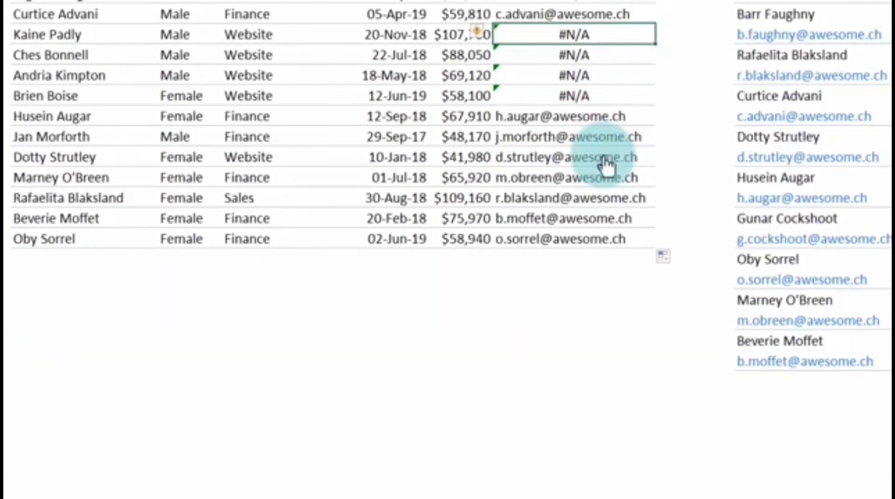
{"action": "scroll", "coordinate": [604, 157], "scroll_direction": "up", "scroll_amount": 3}
{"action": "left_click", "coordinate": [610, 139]}
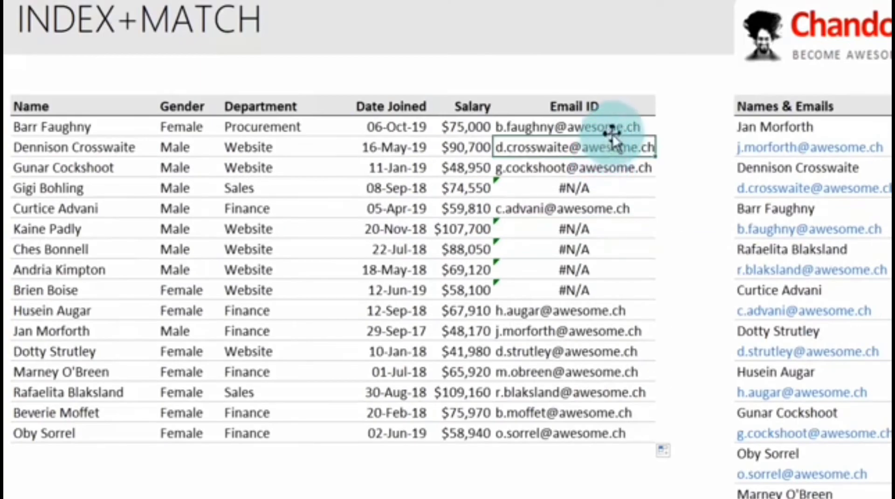
{"action": "left_click", "coordinate": [613, 123]}
{"action": "double_click", "coordinate": [612, 123]}
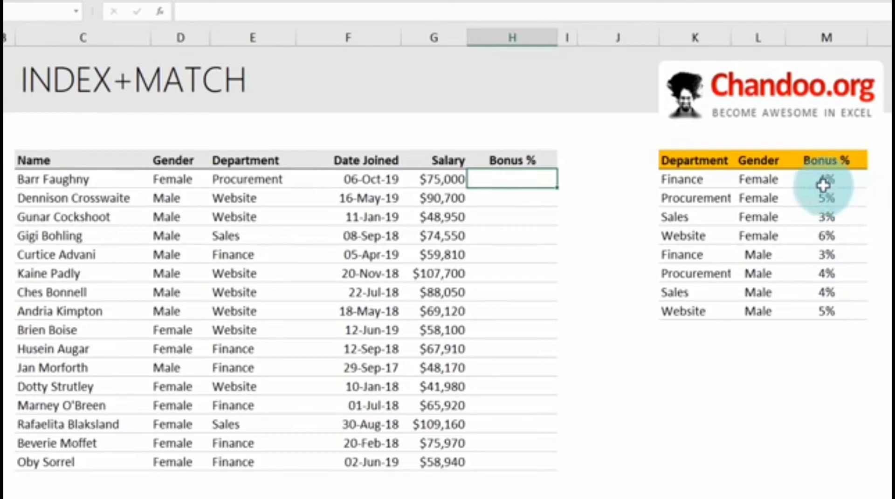
- Examine how the Finance bonus percentage depends on gender in the Department, Gender and Bonus % lookup table
{"action": "left_click", "coordinate": [763, 178]}
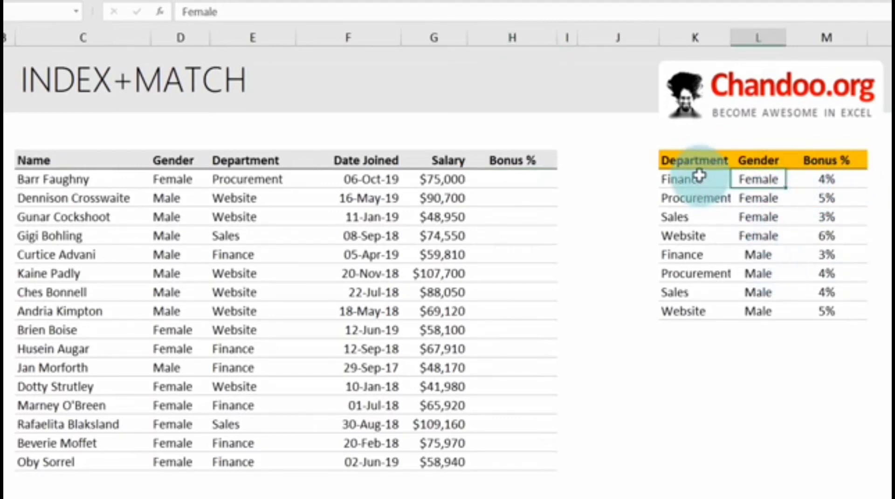
{"action": "left_click", "coordinate": [828, 181]}
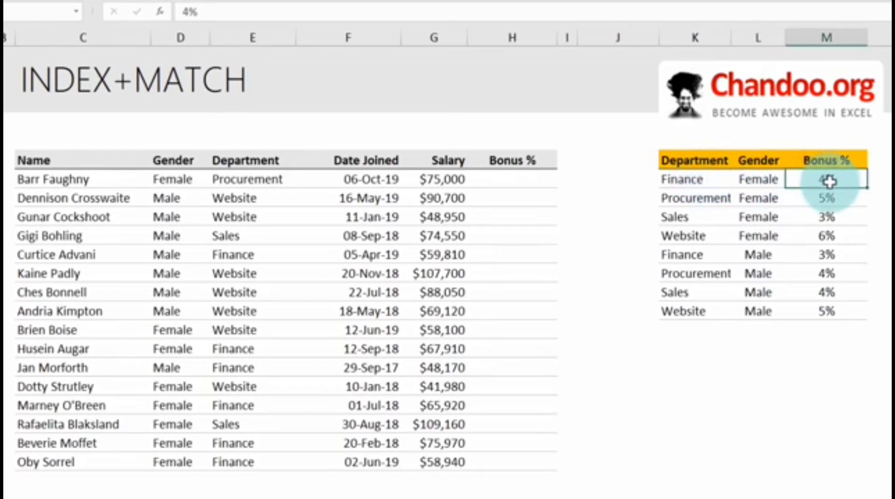
{"action": "left_click", "coordinate": [759, 255]}
{"action": "left_click", "coordinate": [696, 256]}
{"action": "left_click", "coordinate": [828, 255]}
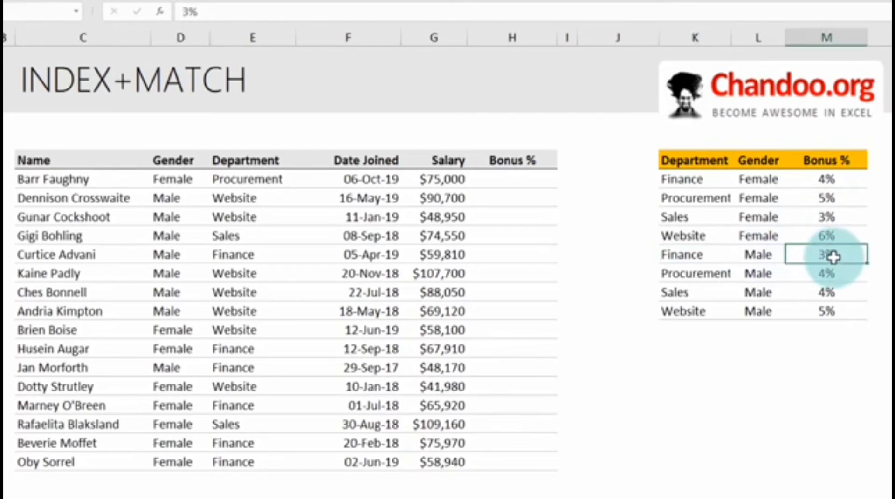
- Begin a MATCH formula in the first Bonus % cell with lookup value 1 and the absolute department range $K$5:$K$12
{"action": "left_click", "coordinate": [517, 185]}
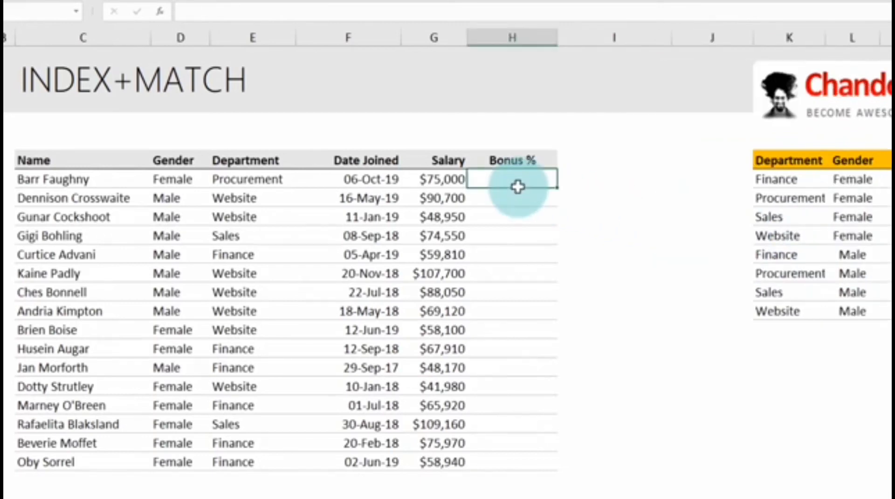
{"action": "type", "text": "=match("}
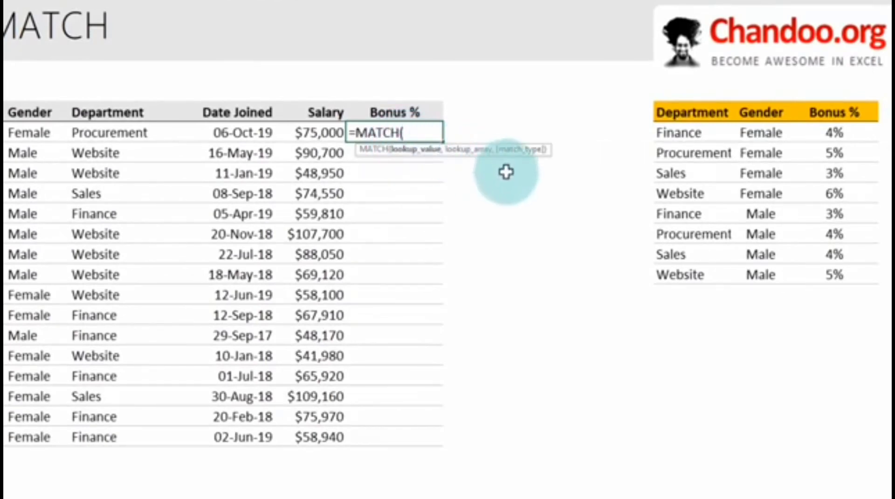
{"action": "type", "text": "1"}
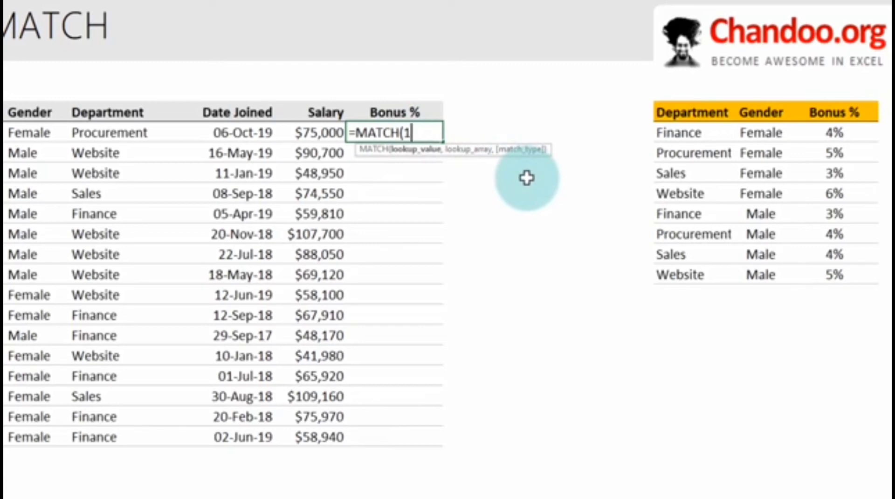
{"action": "type", "text": ","}
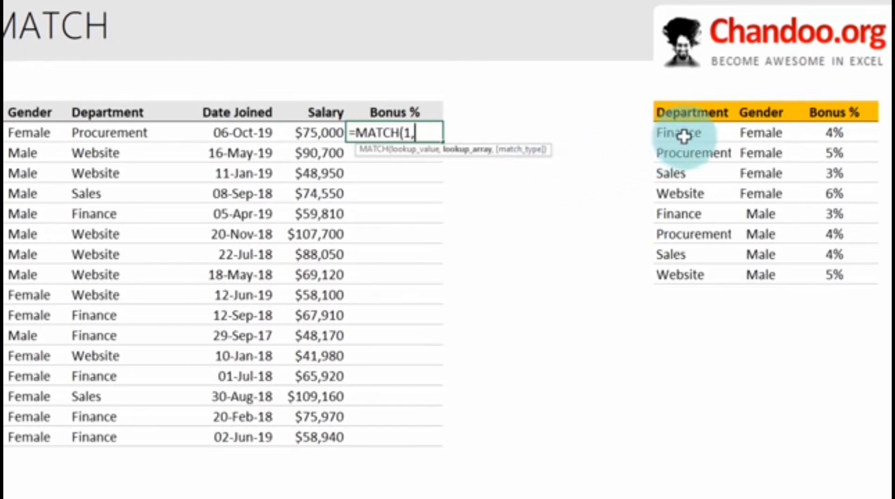
{"action": "left_click_drag", "start_coordinate": [683, 136], "coordinate": [683, 278]}
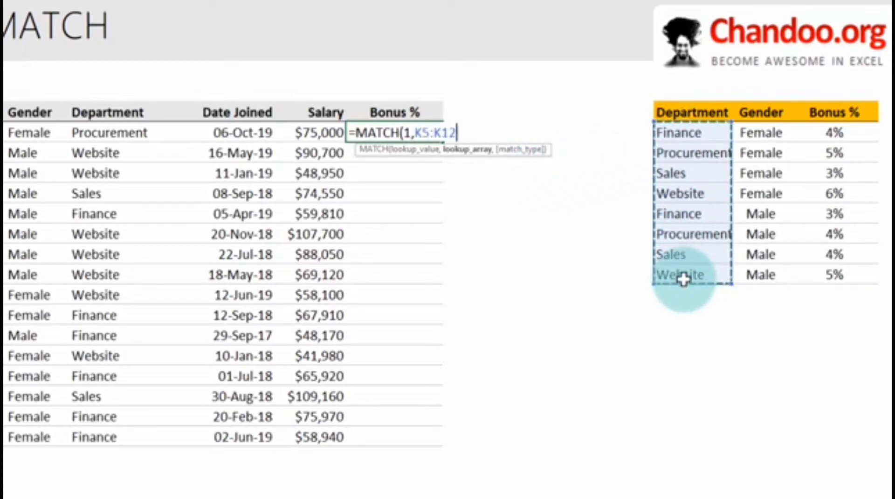
{"action": "left_click_drag", "start_coordinate": [413, 133], "coordinate": [508, 129]}
{"action": "key", "text": "F4"}
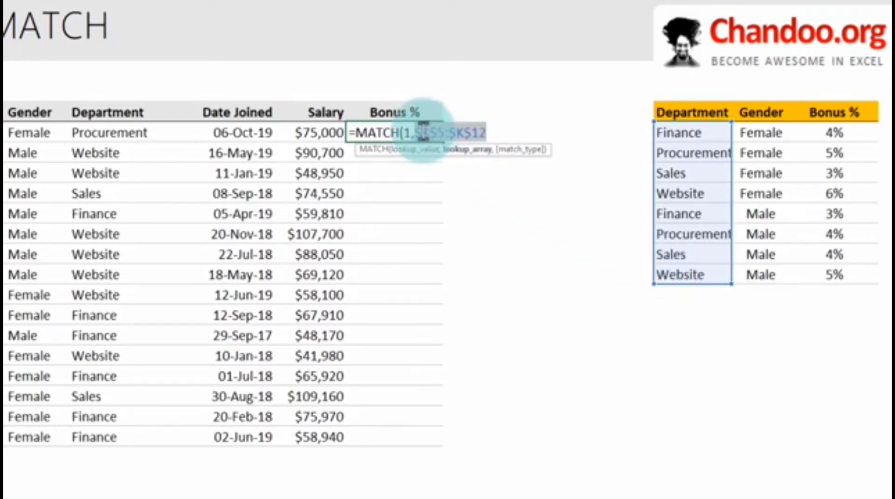
- Turn the MATCH department range into the bracketed condition ($K$5:$K$12=E5) and add a multiplication sign with a second opening bracket
{"action": "left_click", "coordinate": [417, 132]}
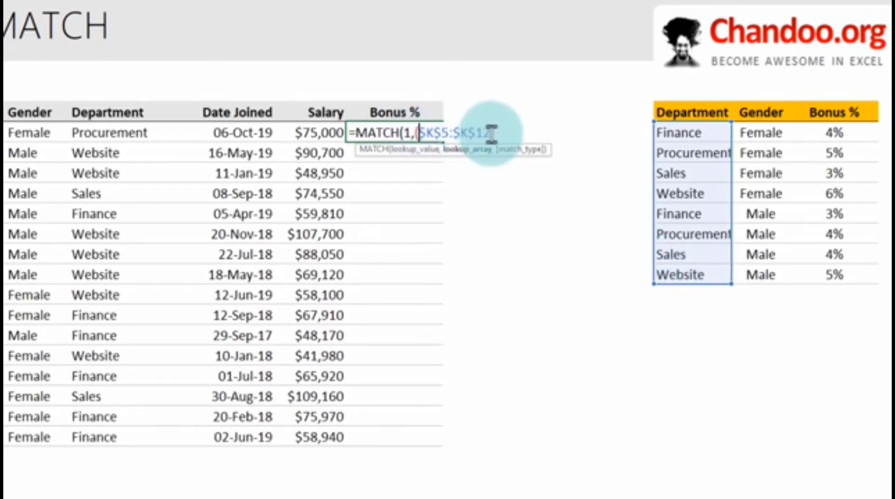
{"action": "type", "text": "("}
{"action": "key", "text": "End"}
{"action": "type", "text": "="}
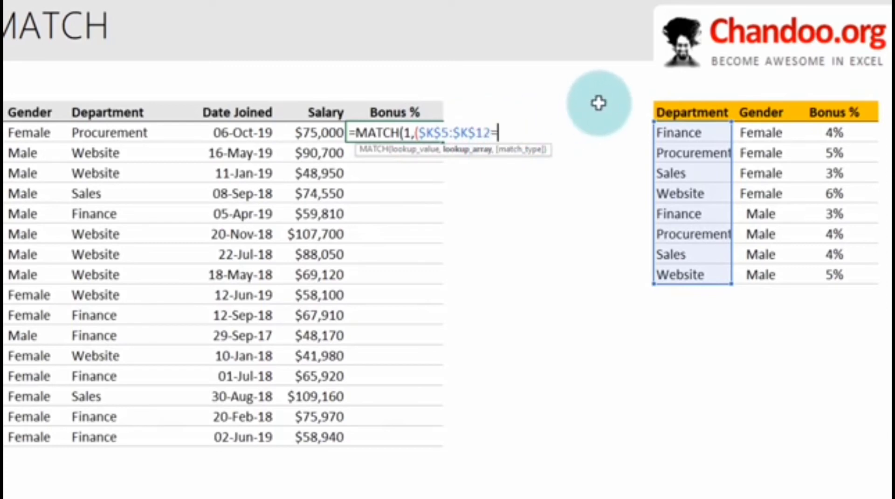
{"action": "left_click", "coordinate": [150, 133]}
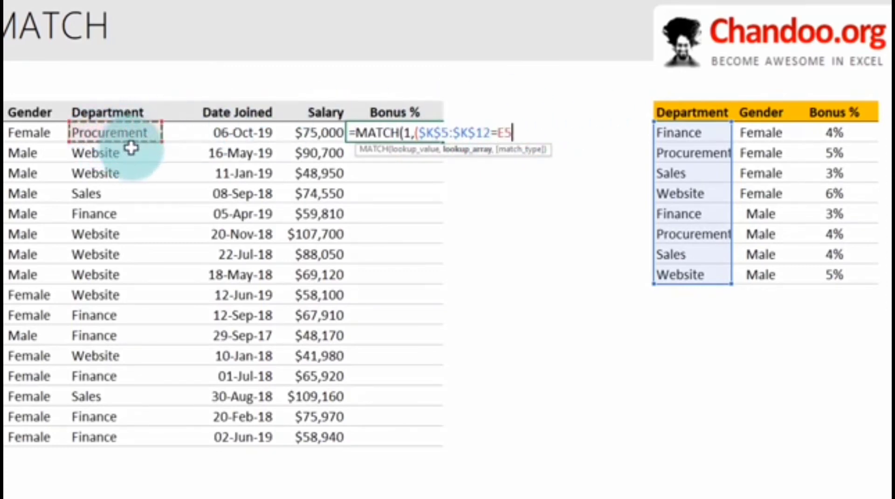
{"action": "type", "text": ")"}
{"action": "type", "text": "*("}
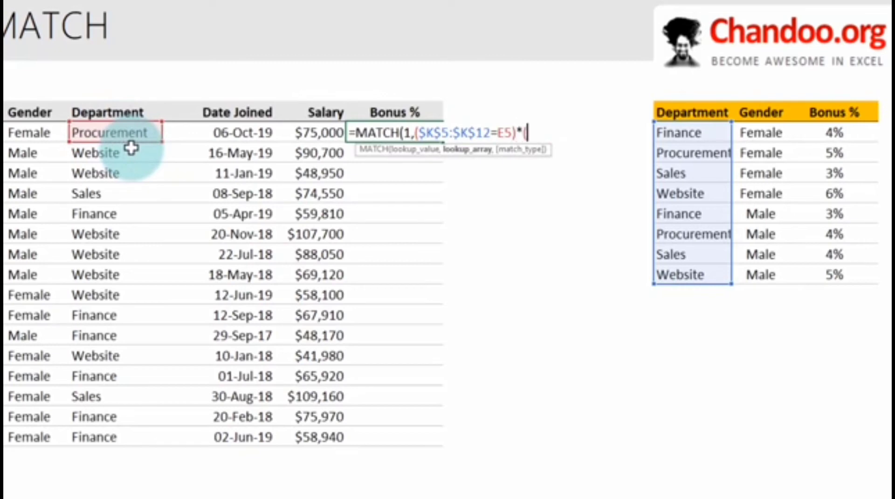
- Complete the MATCH with the gender condition ($L$5:$L$12=D5) and match type 0, and enter it as an array formula
{"action": "left_click_drag", "start_coordinate": [762, 133], "coordinate": [789, 278]}
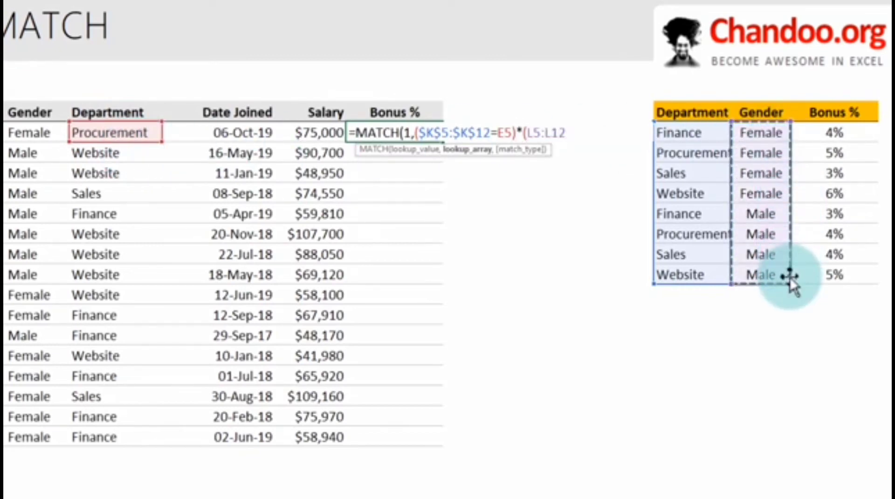
{"action": "key", "text": "F4"}
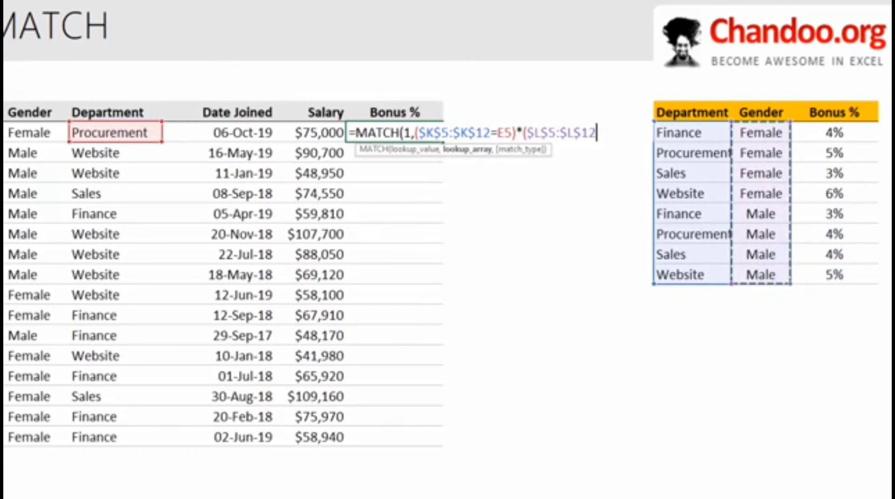
{"action": "type", "text": "="}
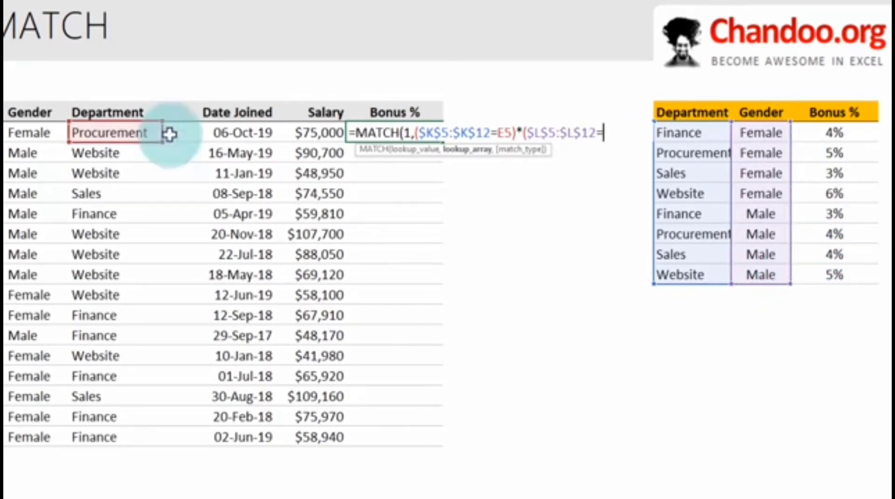
{"action": "left_click", "coordinate": [61, 135]}
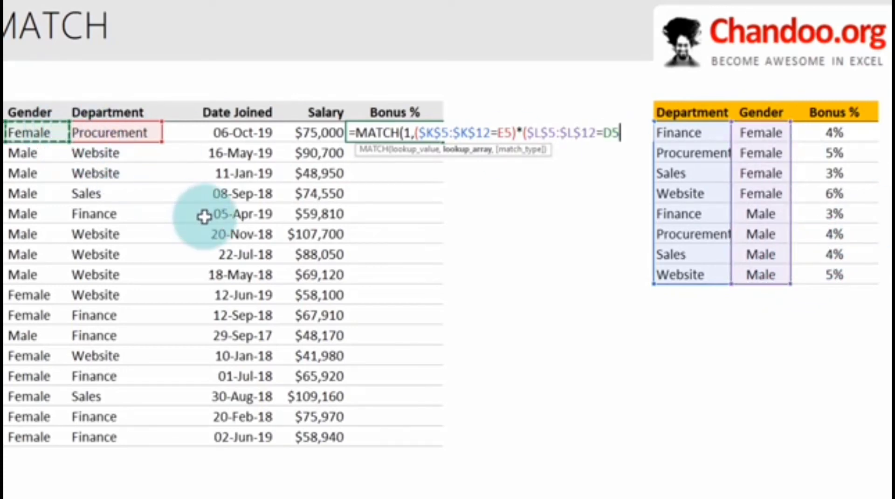
{"action": "type", "text": "),"}
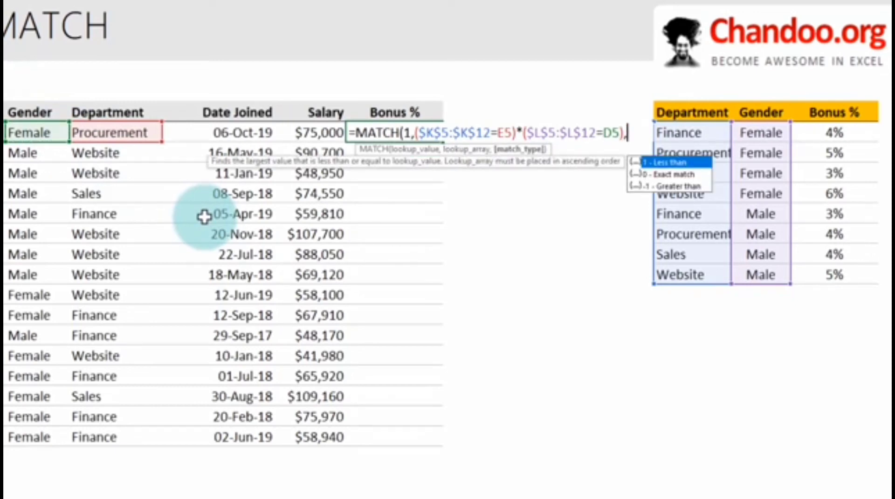
{"action": "type", "text": "0)"}
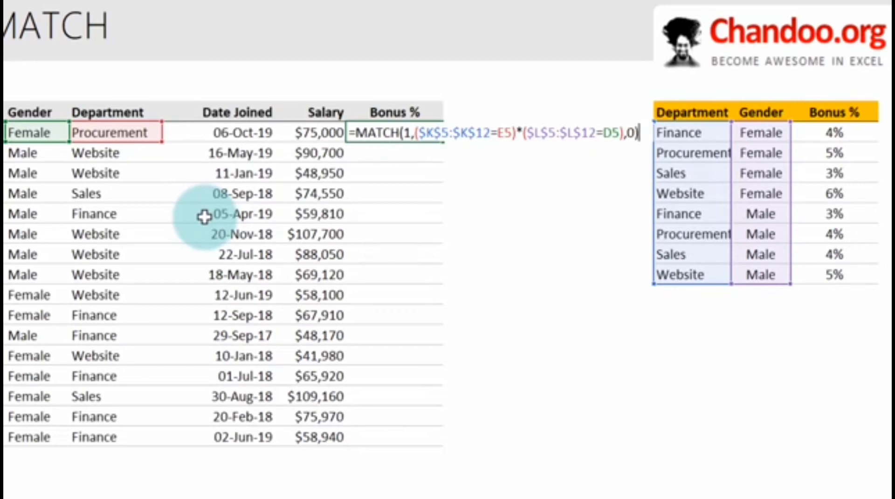
{"action": "key", "text": "ctrl+shift+Return"}
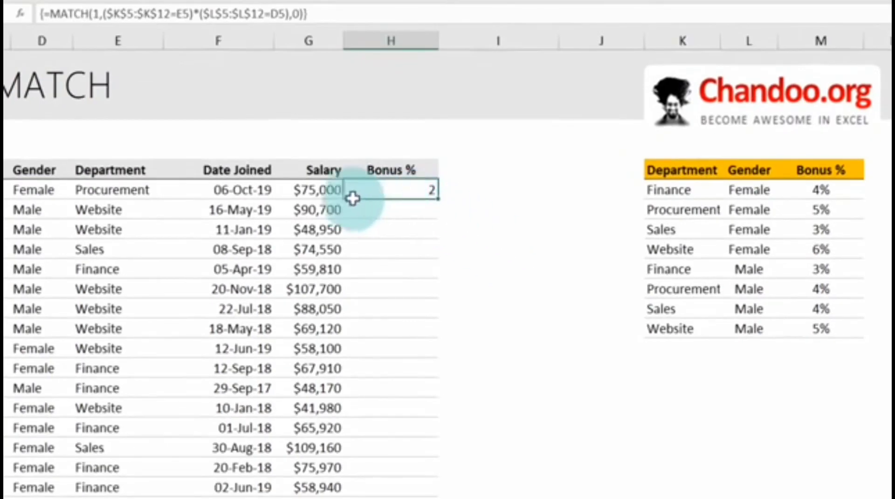
- Check the MATCH result for the first employee against the Procurement, Female row and its Bonus % in the lookup table
{"action": "left_click_drag", "start_coordinate": [31, 188], "coordinate": [95, 188]}
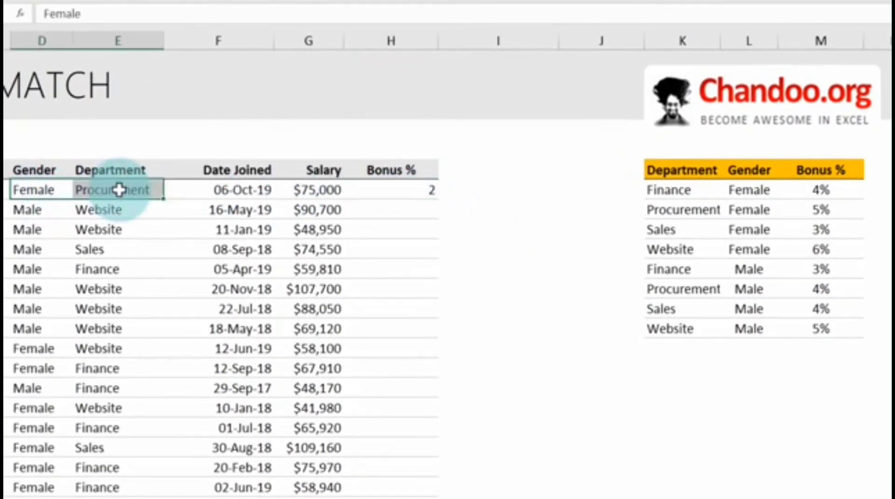
{"action": "left_click", "coordinate": [685, 211]}
{"action": "left_click", "coordinate": [749, 210]}
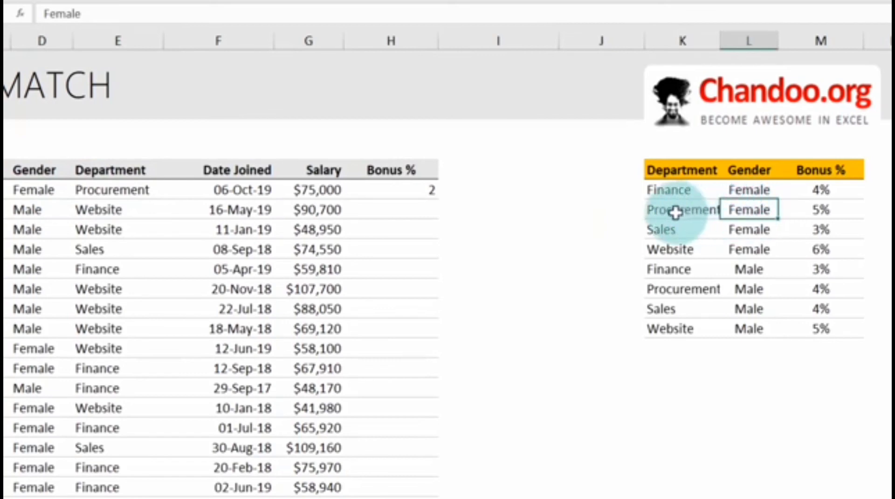
{"action": "left_click_drag", "start_coordinate": [675, 208], "coordinate": [741, 210]}
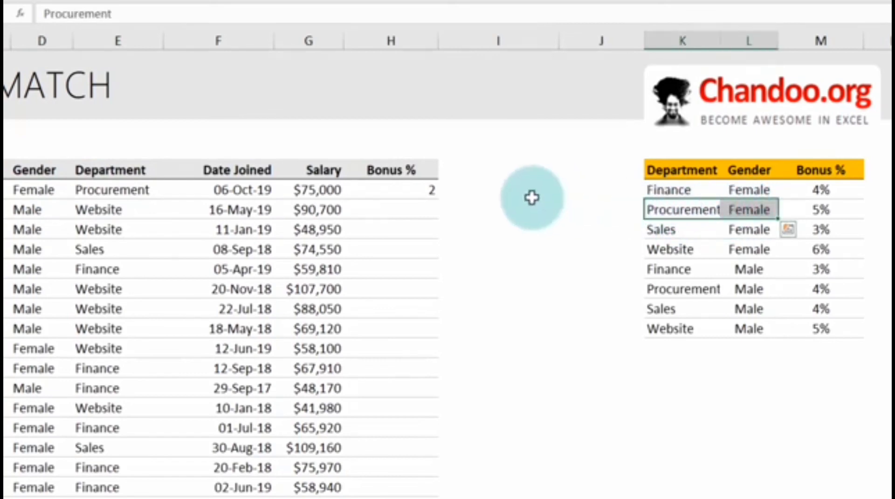
{"action": "left_click", "coordinate": [409, 190]}
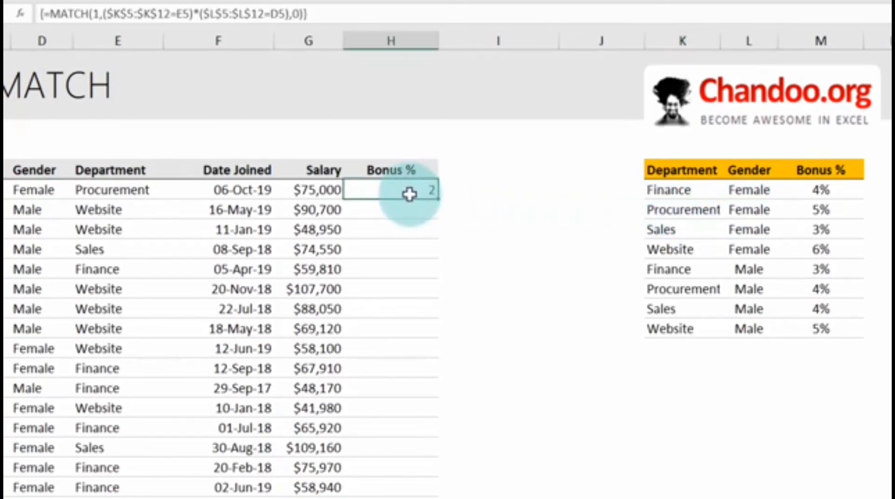
{"action": "left_click", "coordinate": [820, 210]}
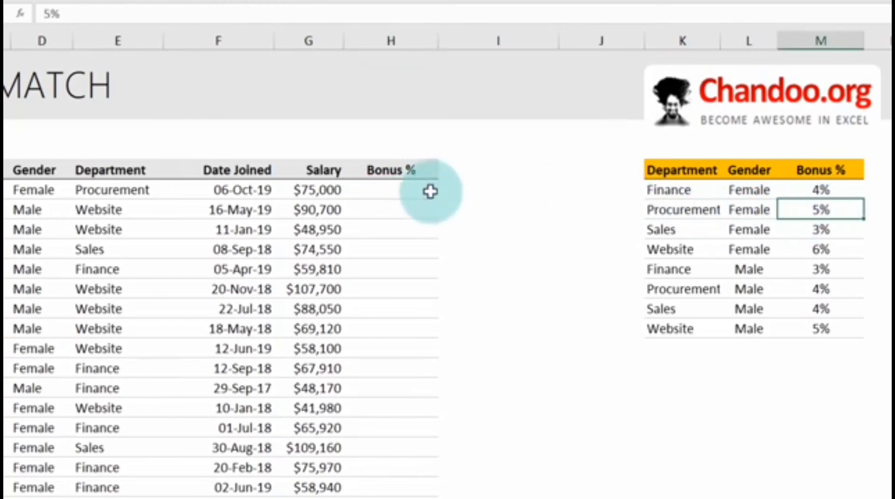
- Wrap the MATCH in an INDEX over the absolute Bonus % range $M$5:$M$12 and enter it as an array formula
{"action": "left_click", "coordinate": [415, 190]}
{"action": "double_click", "coordinate": [379, 191]}
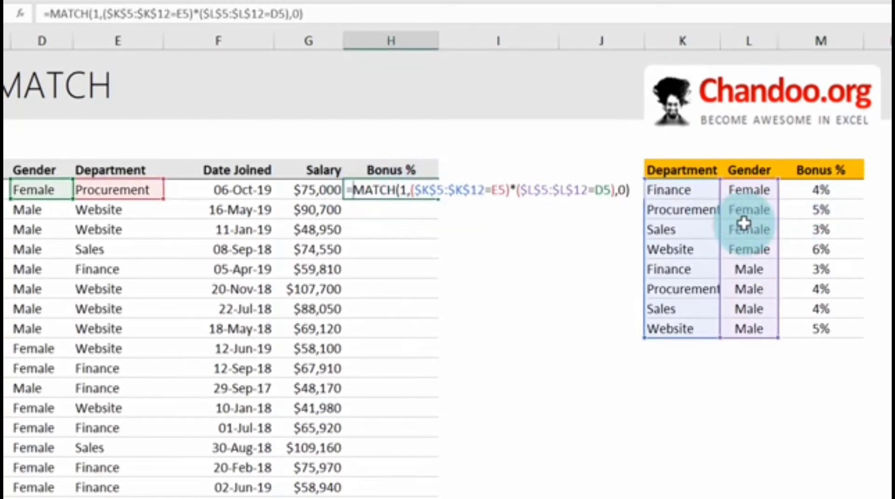
{"action": "type", "text": "index"}
{"action": "key", "text": "Tab"}
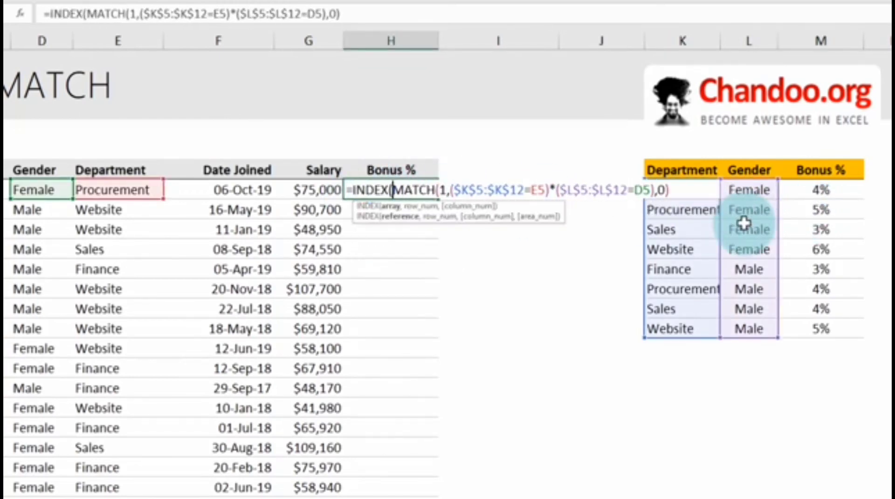
{"action": "left_click_drag", "start_coordinate": [835, 189], "coordinate": [843, 327]}
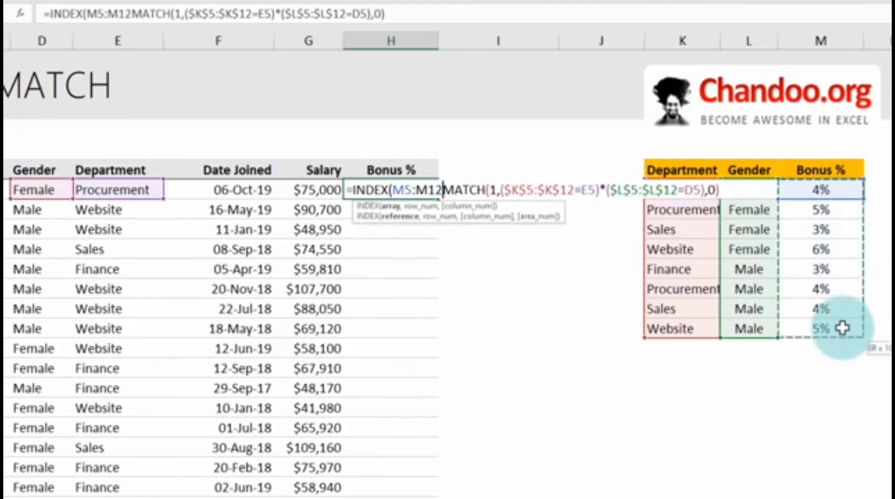
{"action": "key", "text": "F4"}
{"action": "type", "text": ",0"}
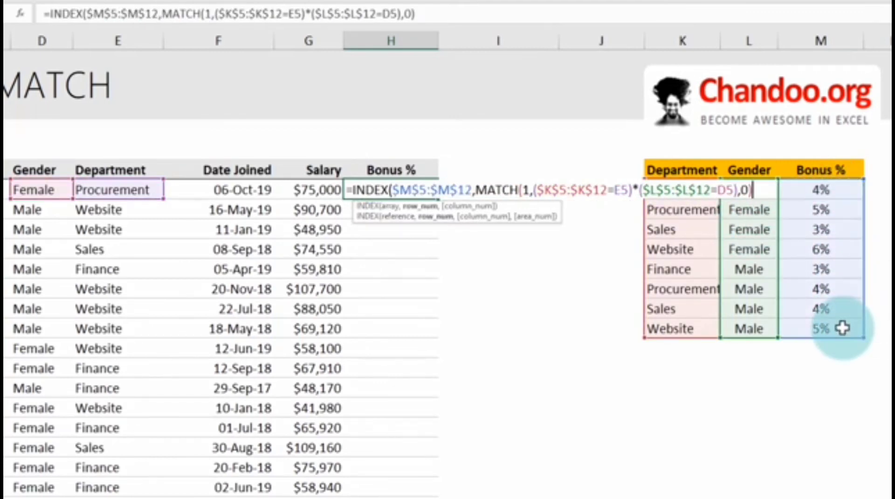
{"action": "type", "text": ")"}
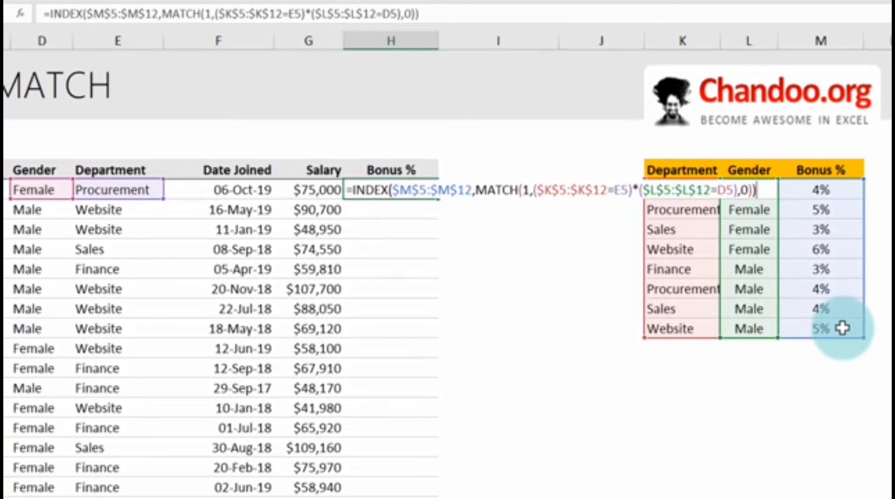
{"action": "key", "text": "ctrl+shift+Return"}
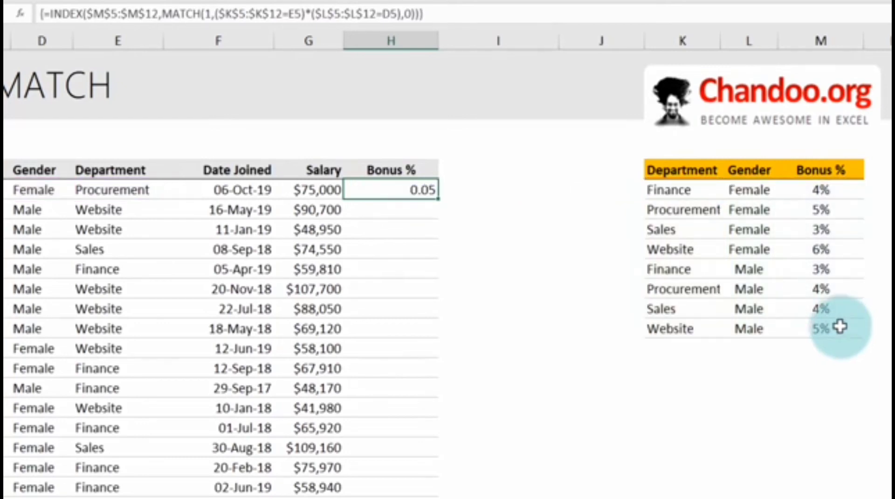
- Format the first Bonus % result as a percentage and fill its formula down to the last employee row
{"action": "key", "text": "ctrl+shift+5"}
{"action": "left_click_drag", "start_coordinate": [438, 199], "coordinate": [429, 494]}
{"action": "left_click", "coordinate": [519, 470]}
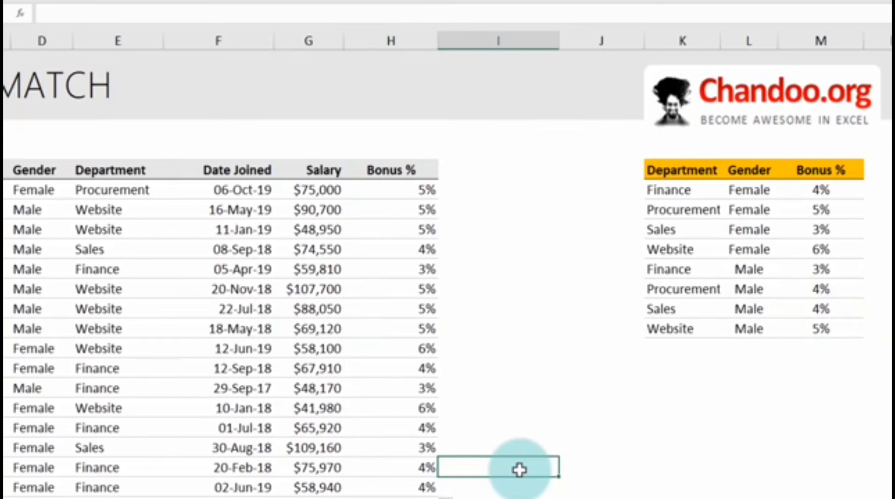
- Check a Female, Website employee's bonus against the lookup table and inspect the first Bonus % cell's INDEX and MATCH formula
{"action": "left_click_drag", "start_coordinate": [35, 408], "coordinate": [107, 413]}
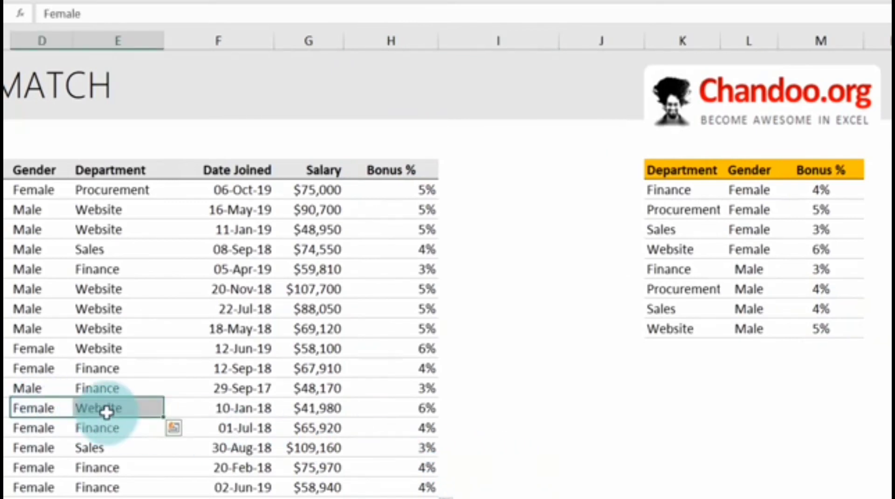
{"action": "left_click_drag", "start_coordinate": [661, 249], "coordinate": [822, 248]}
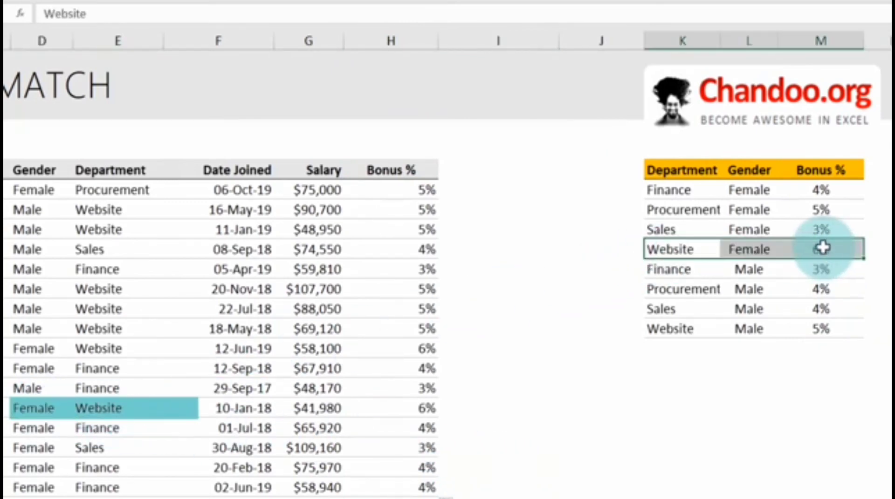
{"action": "left_click", "coordinate": [431, 191]}
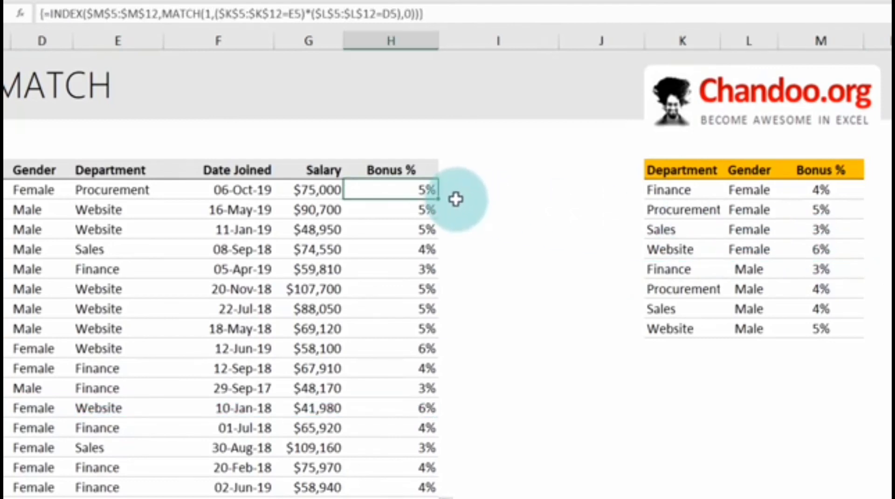
{"action": "key", "text": "F2"}
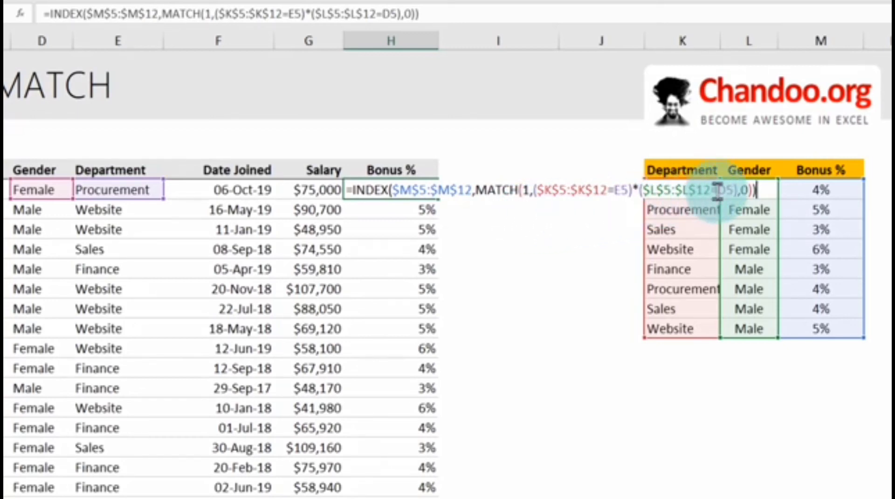
{"action": "left_click", "coordinate": [580, 212]}
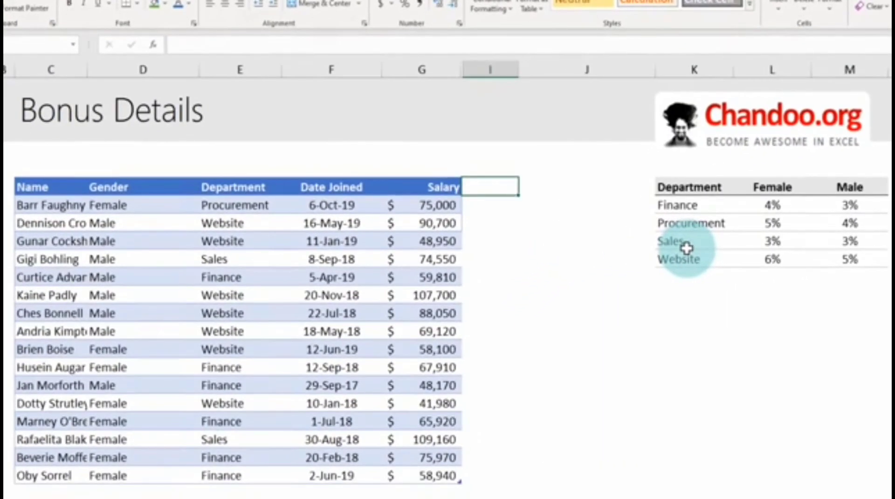
- Examine the two-way bonus table's departments, gender headings and percentages, and the first employee's name, gender and department in Bonus Details
{"action": "left_click_drag", "start_coordinate": [709, 185], "coordinate": [859, 259]}
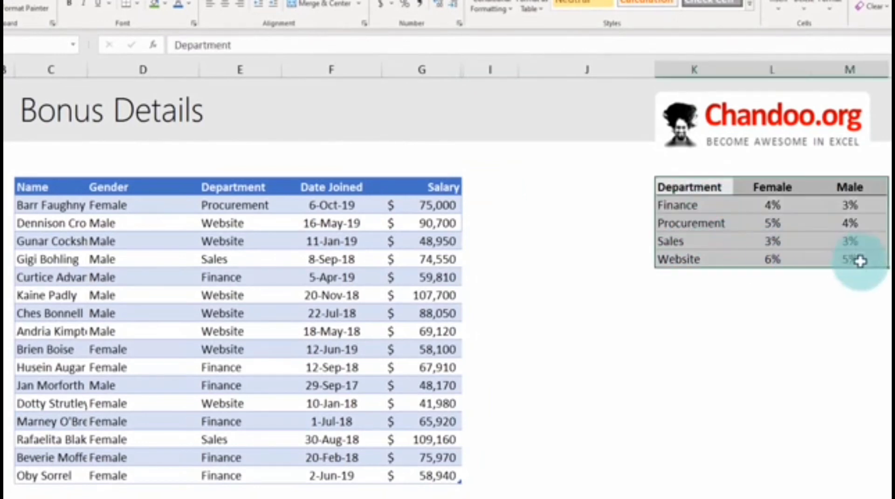
{"action": "left_click_drag", "start_coordinate": [688, 204], "coordinate": [695, 254]}
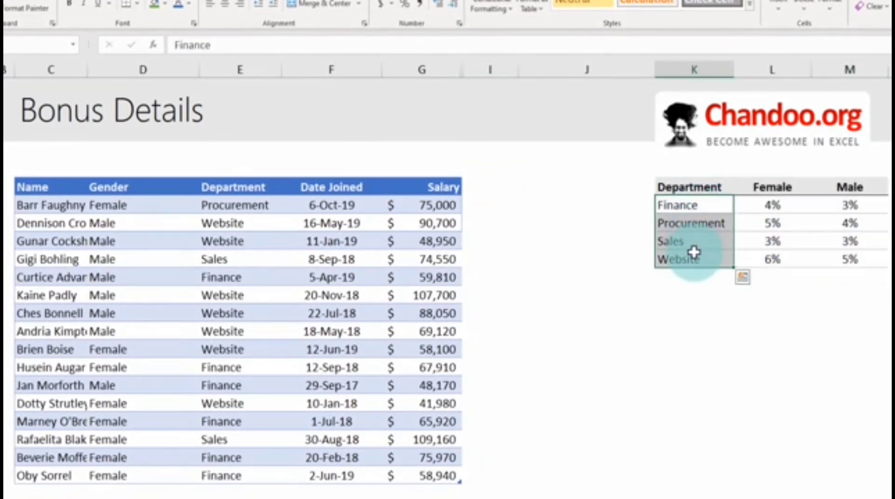
{"action": "left_click_drag", "start_coordinate": [770, 186], "coordinate": [836, 186]}
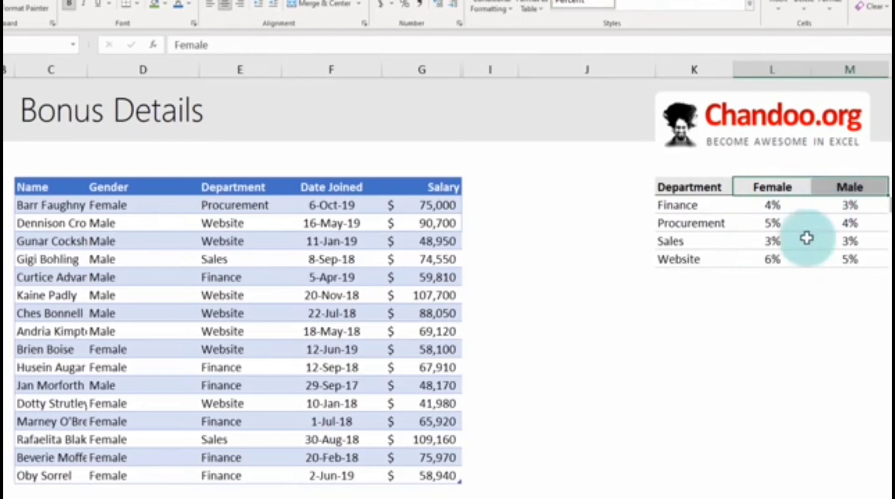
{"action": "left_click_drag", "start_coordinate": [772, 205], "coordinate": [839, 261]}
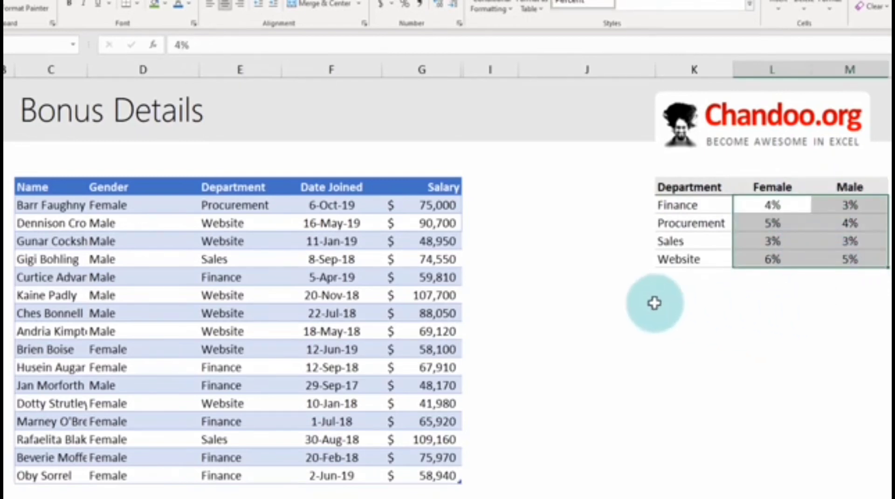
{"action": "left_click", "coordinate": [70, 205]}
{"action": "left_click", "coordinate": [148, 203]}
{"action": "left_click", "coordinate": [260, 205]}
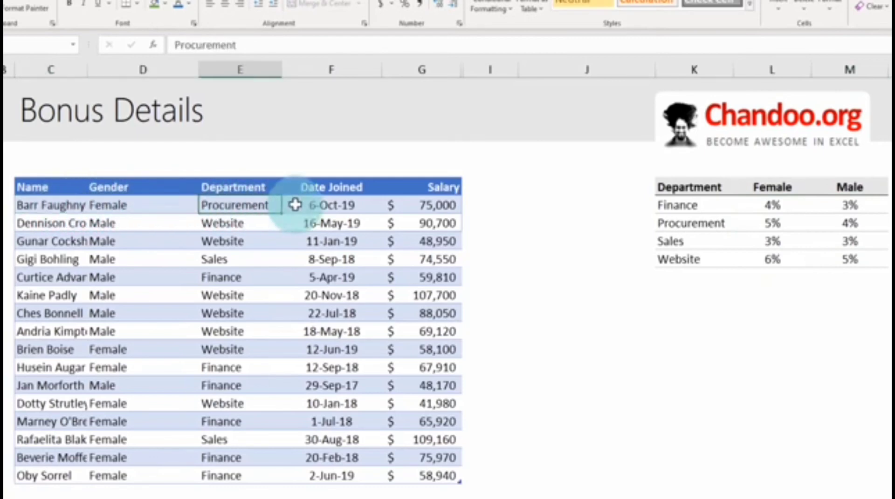
- Add a Bonus % column after Salary in the Bonus Details employee table
{"action": "left_click", "coordinate": [473, 209]}
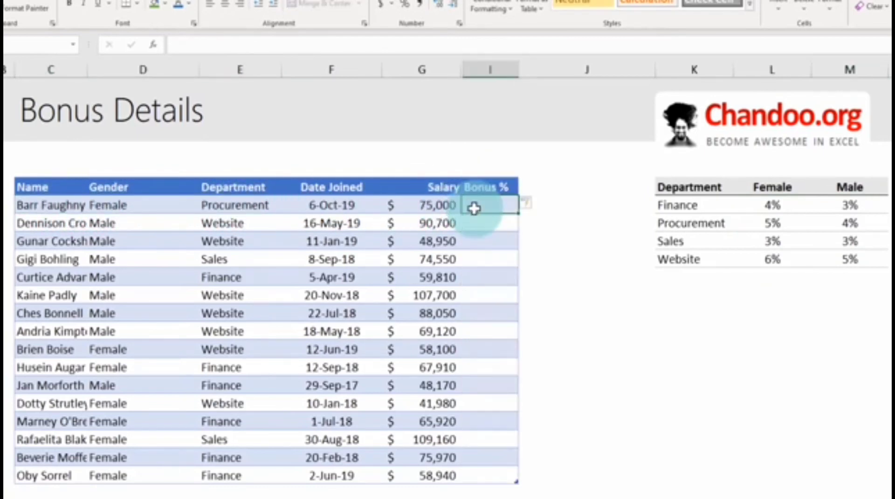
{"action": "left_click", "coordinate": [693, 297]}
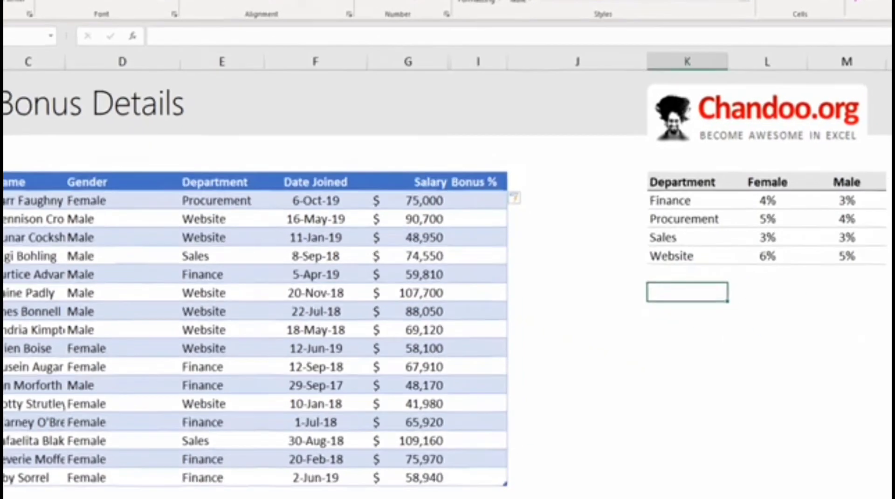
- Below the bonus table, enter an INDEX formula that returns the third department from K5:K8
{"action": "type", "text": "="}
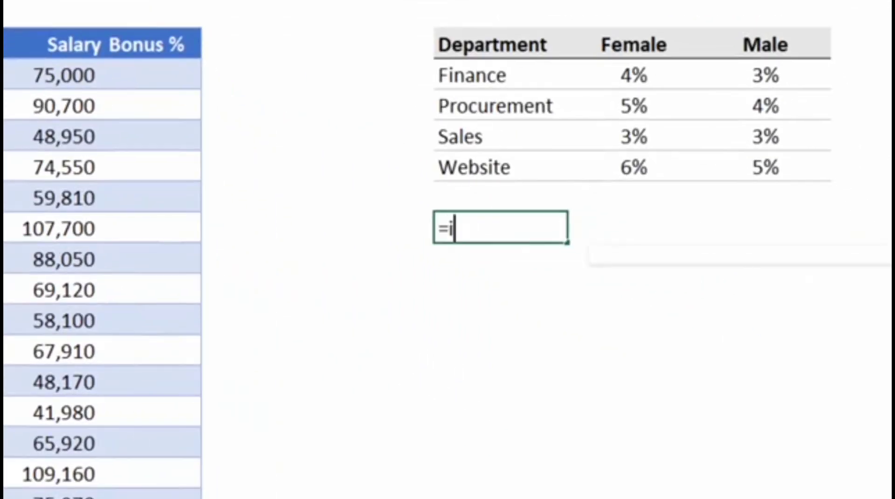
{"action": "type", "text": "inde"}
{"action": "key", "text": "Tab"}
{"action": "left_click_drag", "start_coordinate": [472, 75], "coordinate": [533, 168]}
{"action": "type", "text": ","}
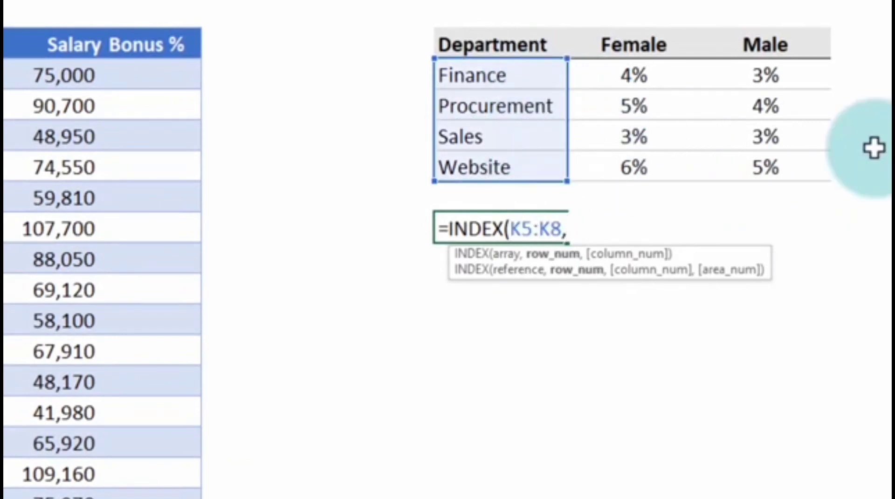
{"action": "type", "text": "3)"}
{"action": "key", "text": "Return"}
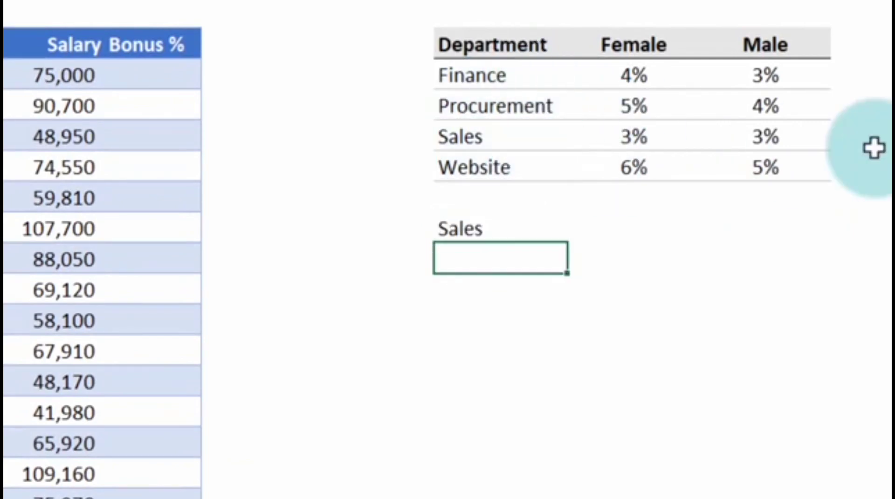
- In the cell beneath, enter =INDEX(L5:M8,2,2) to return the second row, second column percentage, and reopen the formula for review
{"action": "key", "text": "Up"}
{"action": "key", "text": "Down"}
{"action": "type", "text": "=index"}
{"action": "key", "text": "Tab"}
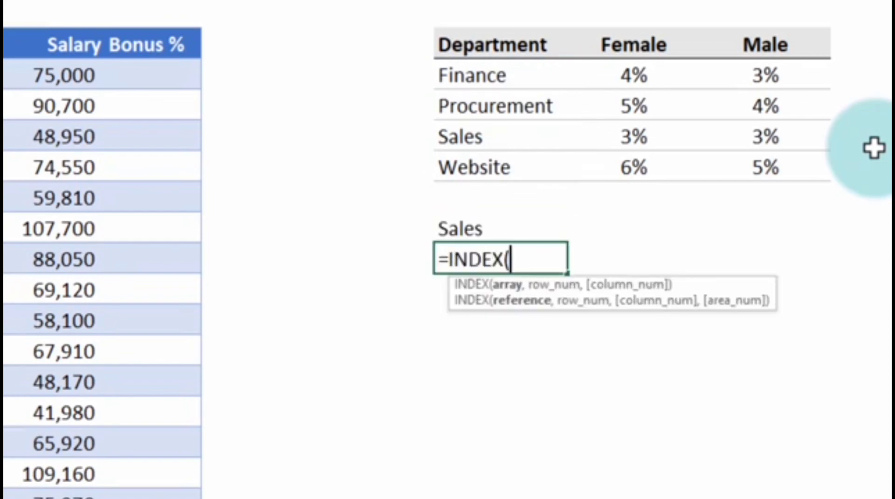
{"action": "left_click_drag", "start_coordinate": [635, 76], "coordinate": [753, 167]}
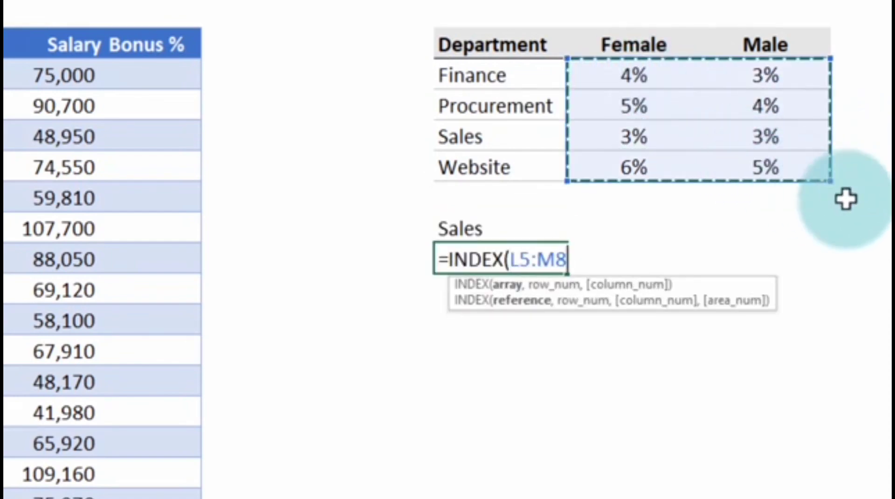
{"action": "type", "text": ","}
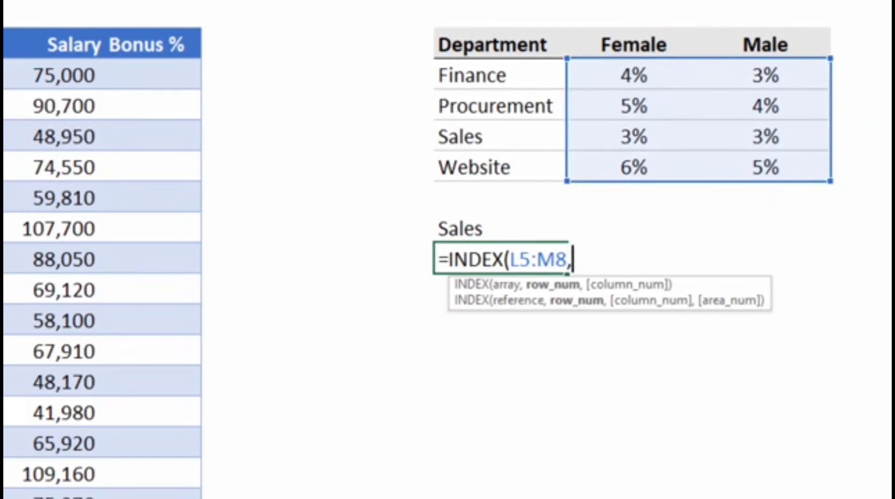
{"action": "type", "text": "2,2)"}
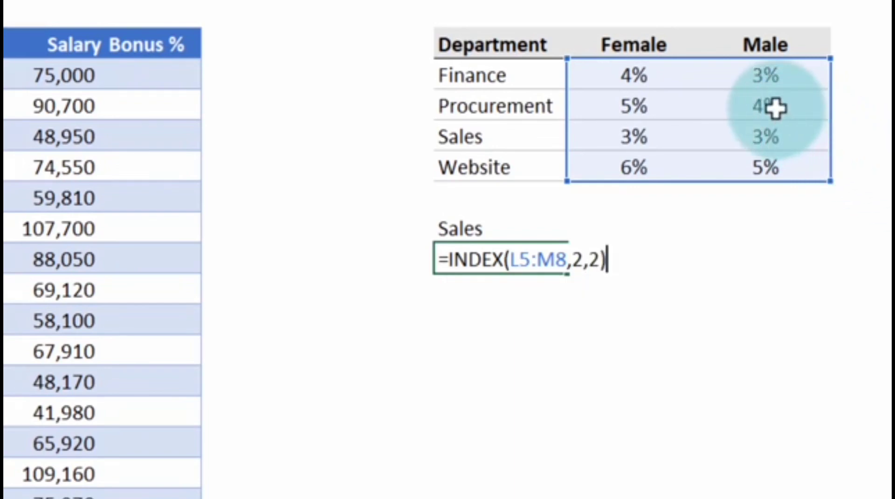
{"action": "key", "text": "ctrl+Return"}
{"action": "key", "text": "F2"}
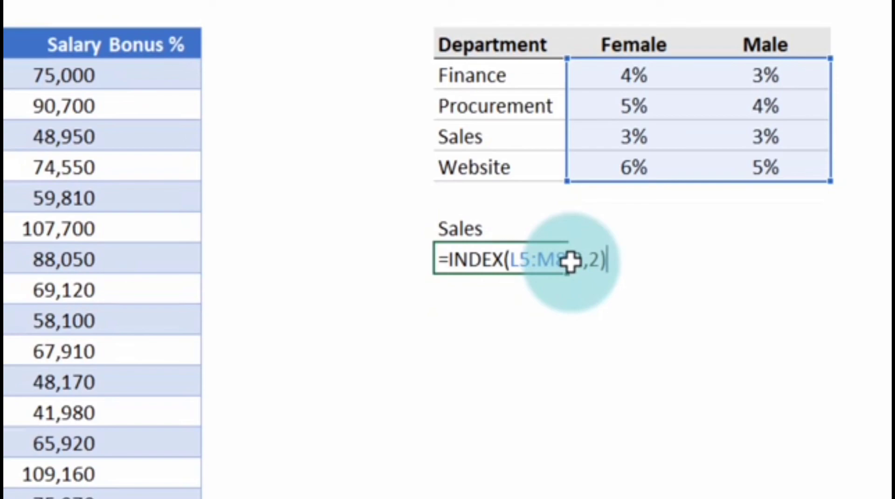
- Start the first employee's Bonus % formula with INDEX over the absolute percentage range $L$5:$M$8
{"action": "left_click", "coordinate": [144, 65]}
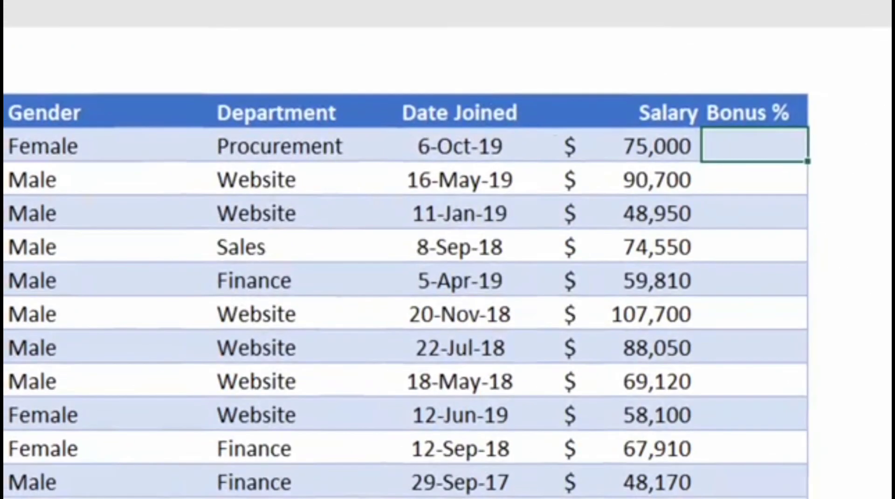
{"action": "type", "text": "=inde"}
{"action": "key", "text": "Tab"}
{"action": "left_click_drag", "start_coordinate": [725, 60], "coordinate": [802, 122]}
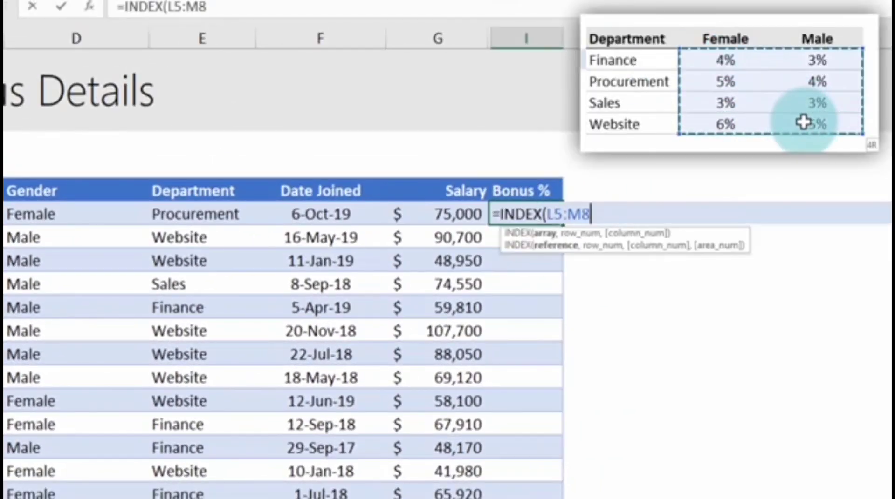
{"action": "key", "text": "F4"}
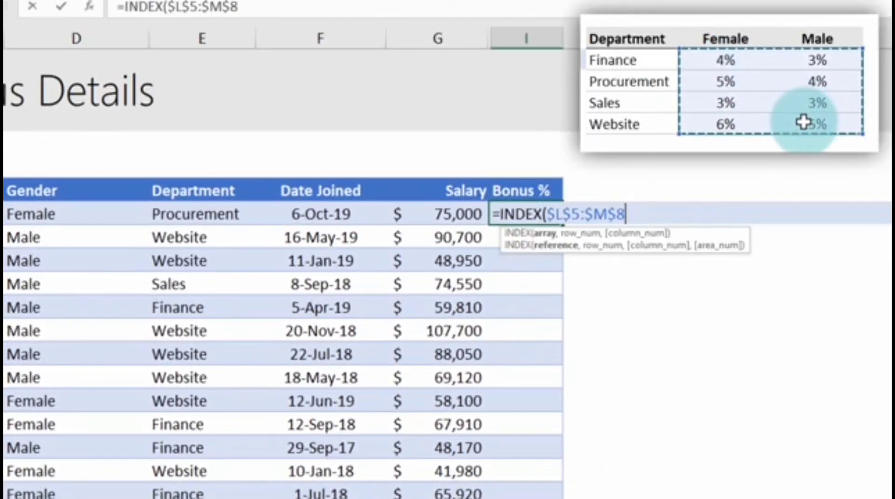
- Add an exact MATCH of the employee's Department against $K$5:$K$8 as the INDEX row number
{"action": "type", "text": ",match"}
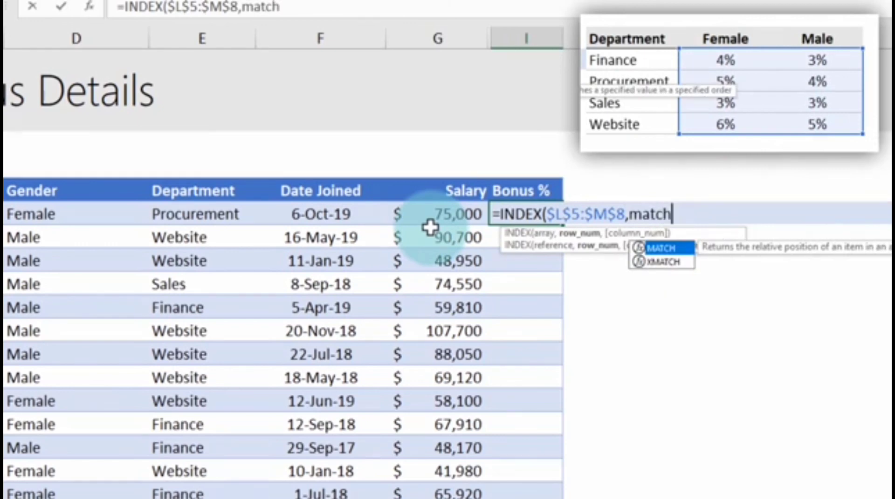
{"action": "key", "text": "Tab"}
{"action": "left_click", "coordinate": [205, 213]}
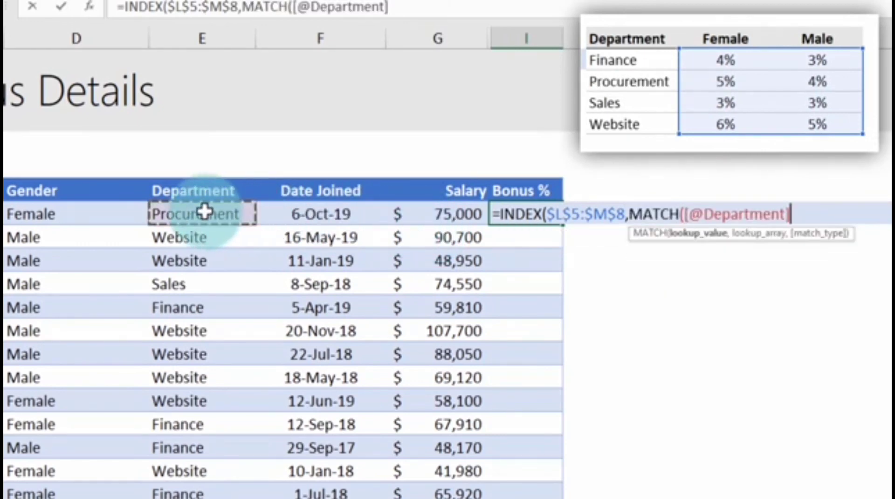
{"action": "type", "text": ","}
{"action": "left_click_drag", "start_coordinate": [644, 60], "coordinate": [644, 123]}
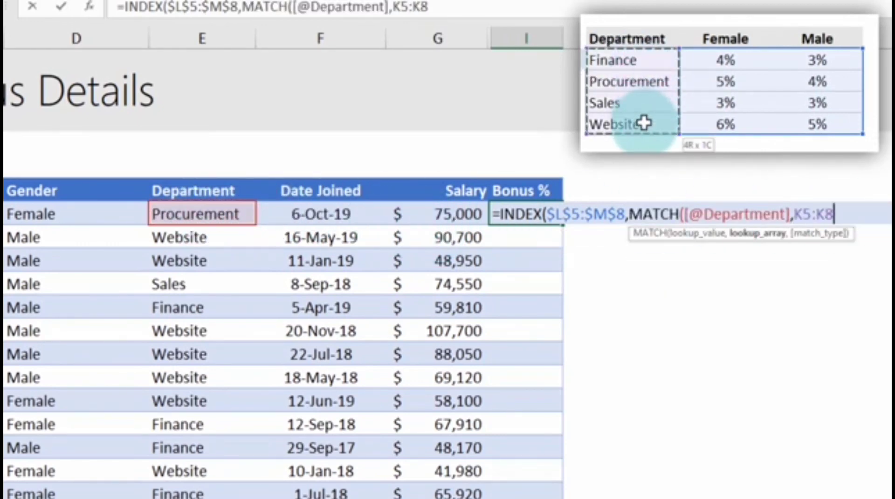
{"action": "key", "text": "F4"}
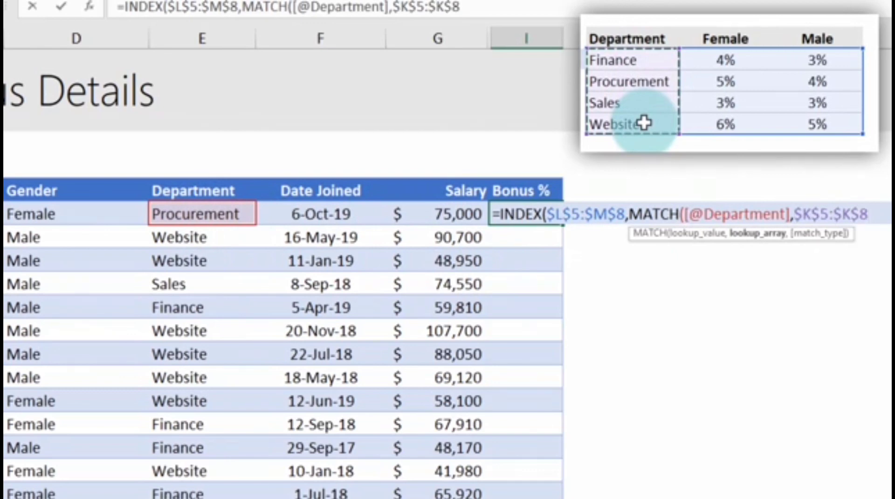
{"action": "type", "text": ",0)"}
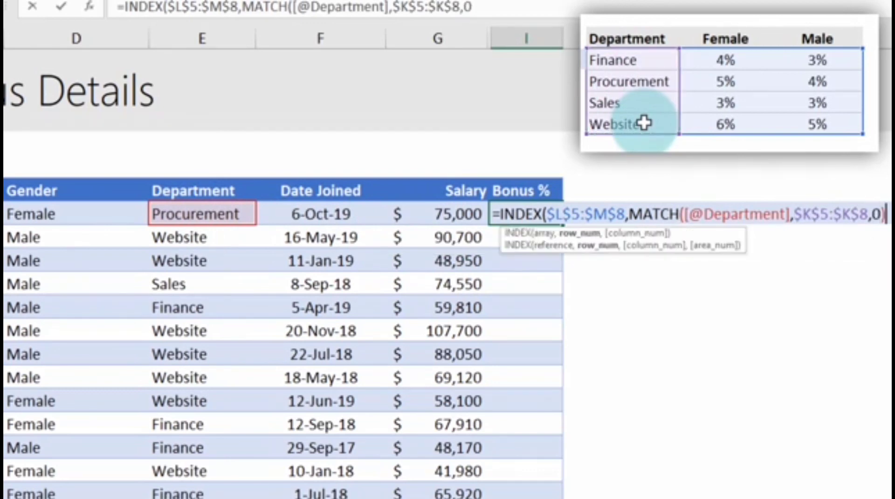
- On a new formula line, add an exact MATCH of the employee's Gender against $L$4:$M$4 as the column number and close the formula
{"action": "type", "text": ","}
{"action": "key", "text": "alt+Return"}
{"action": "type", "text": "match"}
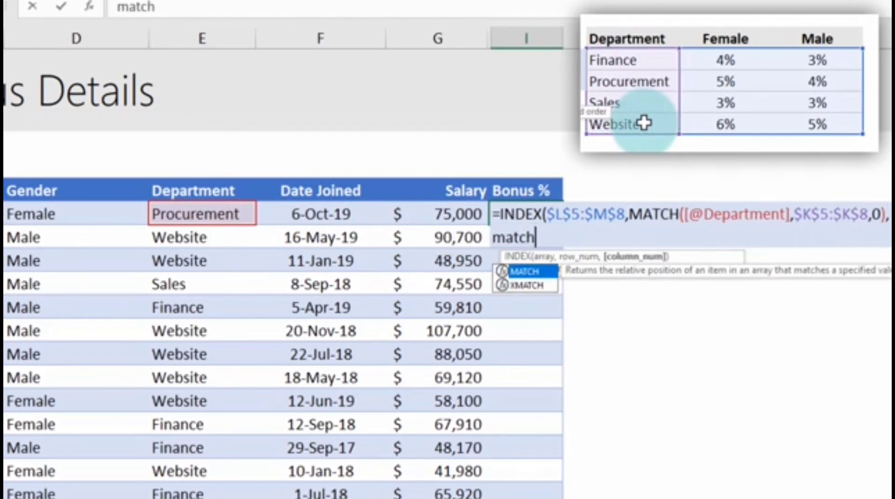
{"action": "key", "text": "Tab"}
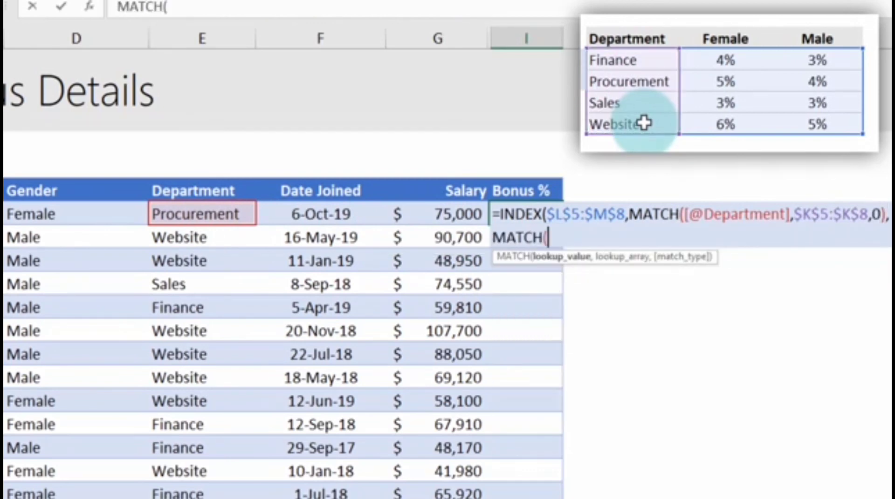
{"action": "left_click", "coordinate": [68, 212]}
{"action": "type", "text": ","}
{"action": "left_click_drag", "start_coordinate": [703, 35], "coordinate": [813, 36]}
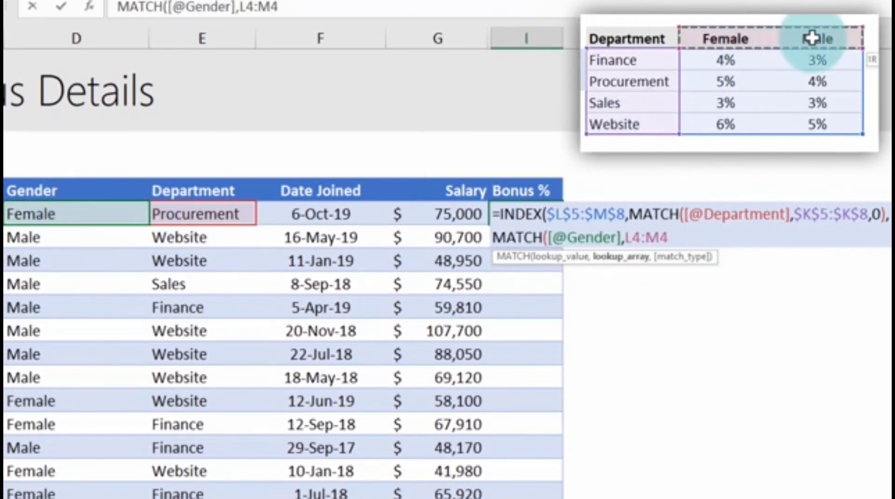
{"action": "key", "text": "F4"}
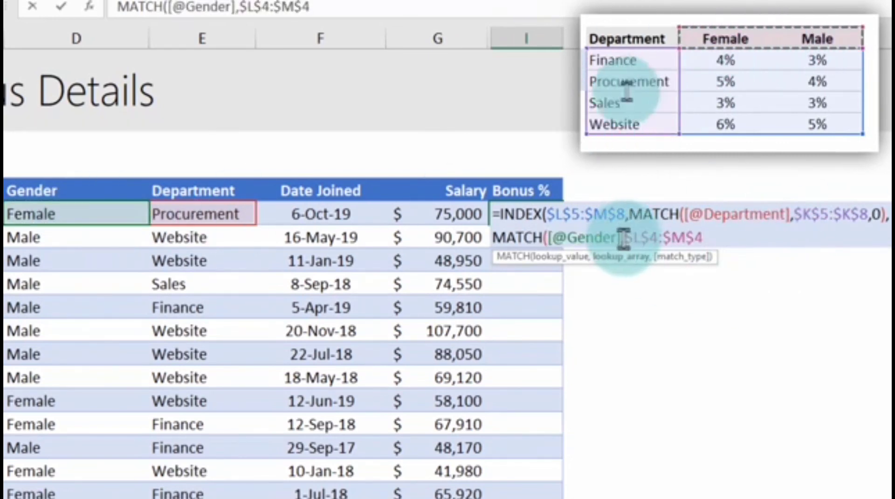
{"action": "type", "text": ",0"}
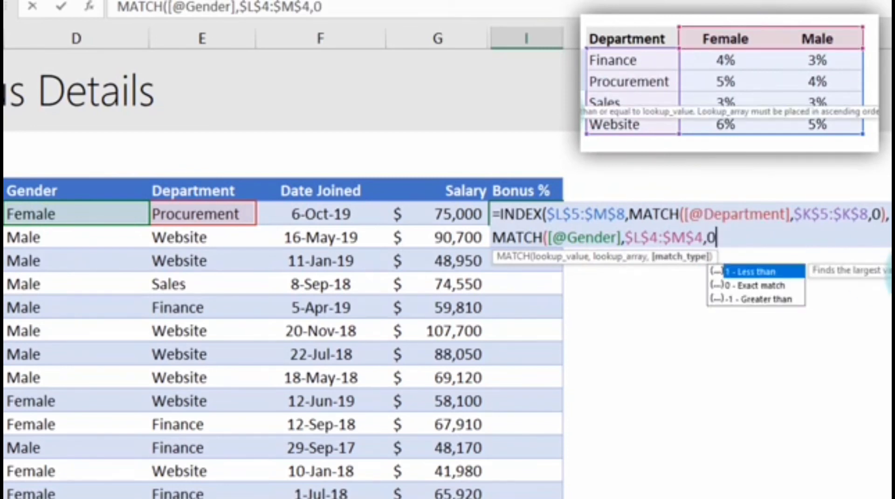
{"action": "type", "text": "))"}
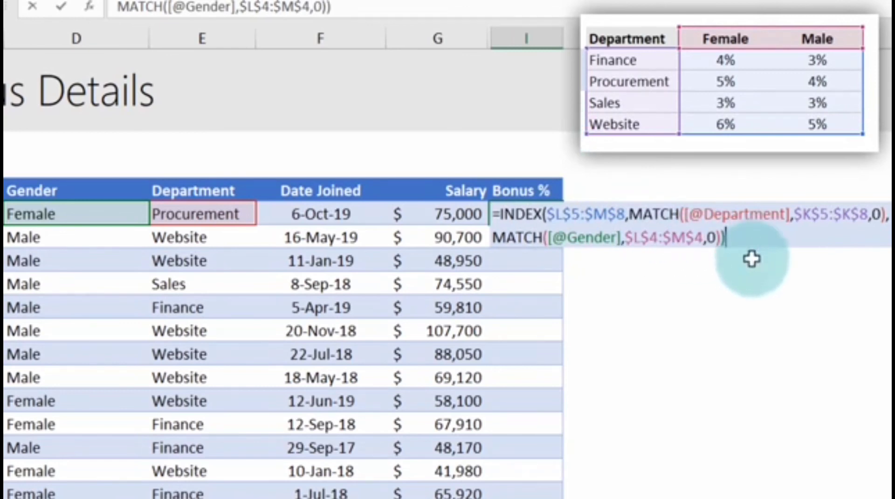
- On the INDEX+MATCH sheet, enter =XLOOKUP(K4,F5:F20,C5:C20) in the Alternative cell to return the name for the joining date
{"action": "left_click", "coordinate": [681, 496]}
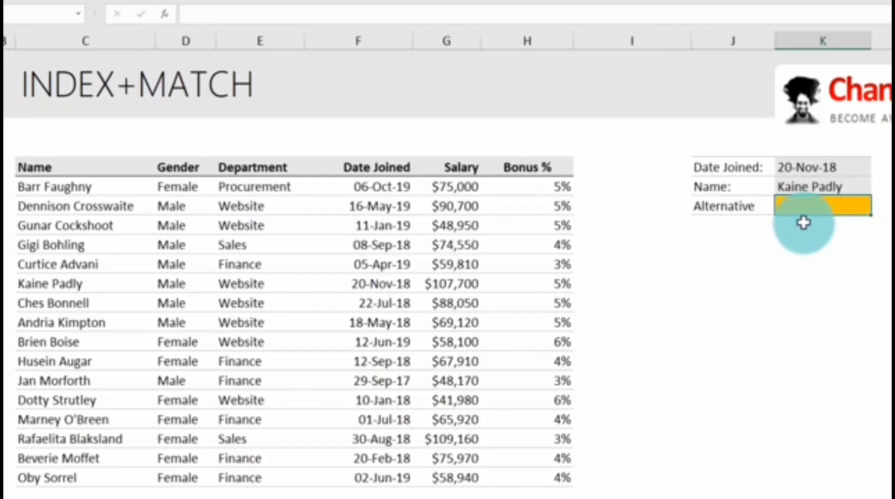
{"action": "left_click", "coordinate": [793, 169]}
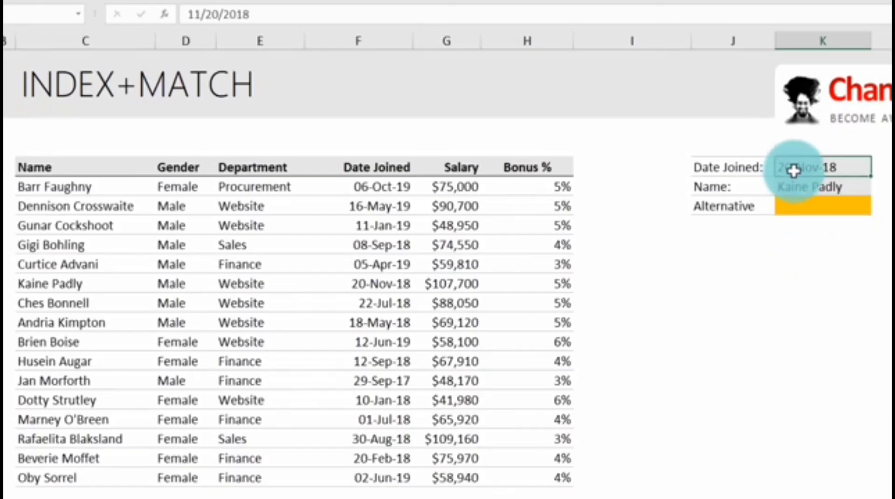
{"action": "left_click", "coordinate": [835, 207]}
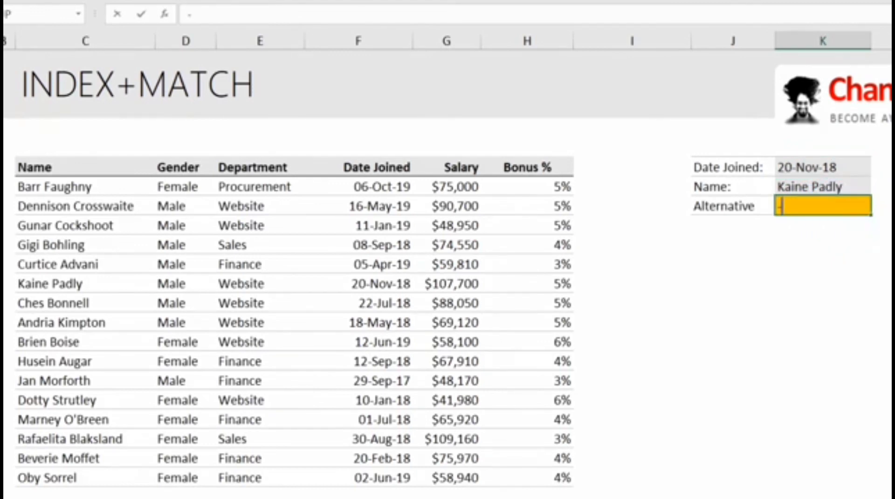
{"action": "type", "text": "=XLOOKUP("}
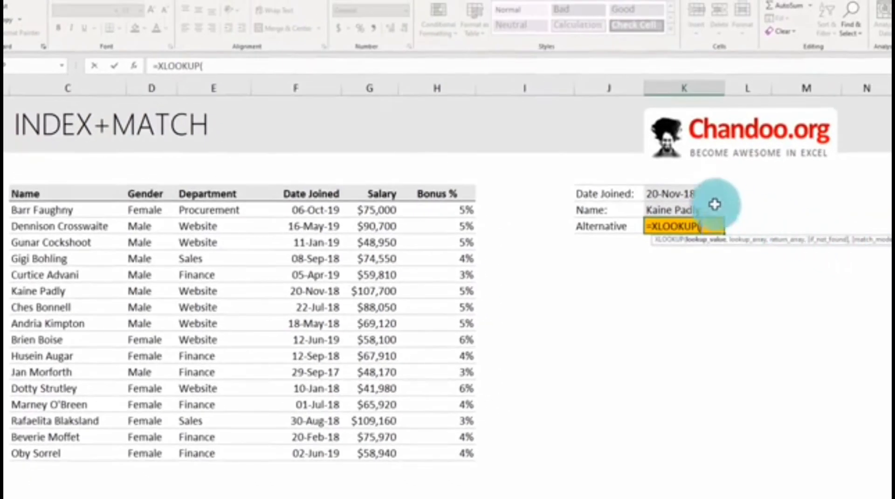
{"action": "left_click", "coordinate": [854, 169]}
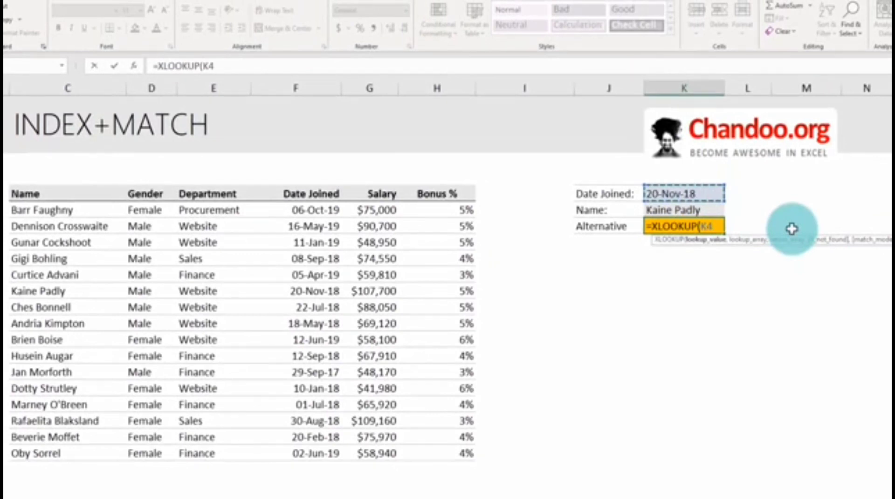
{"action": "type", "text": ","}
{"action": "left_click_drag", "start_coordinate": [310, 209], "coordinate": [315, 451]}
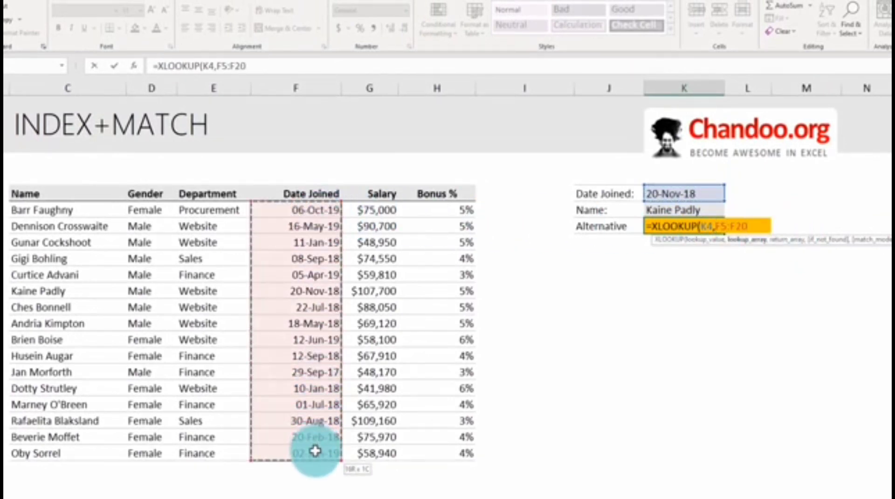
{"action": "left_click_drag", "start_coordinate": [70, 208], "coordinate": [90, 451]}
{"action": "type", "text": ")"}
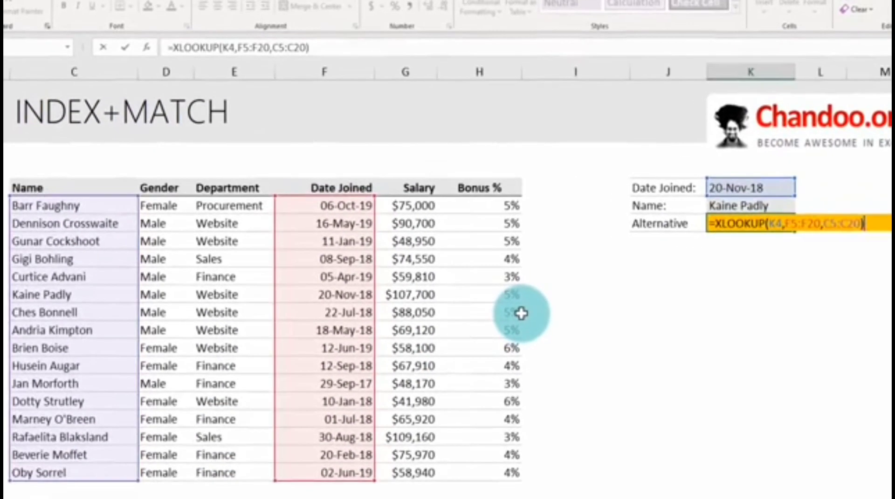
{"action": "key", "text": "Return"}
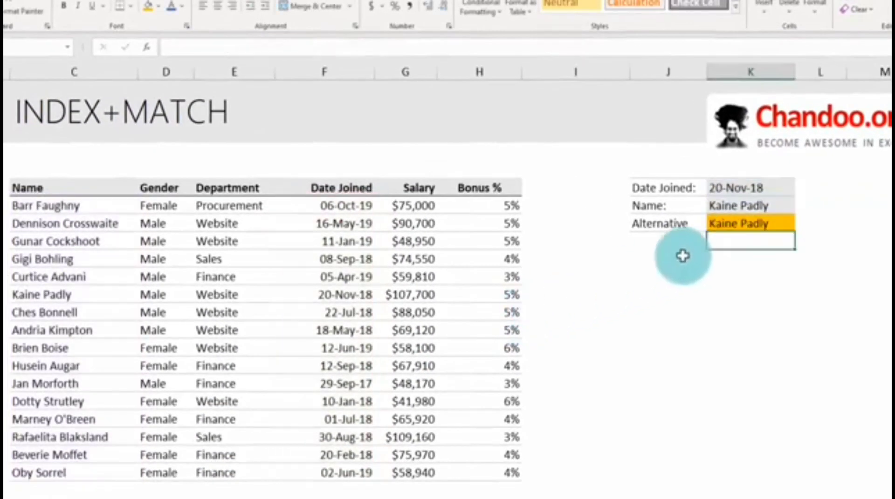